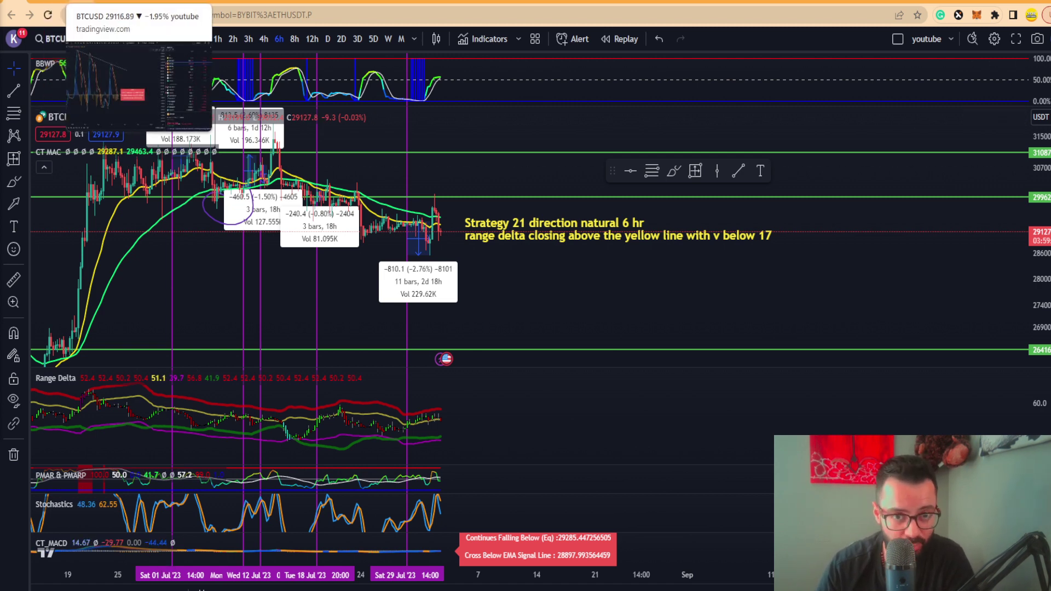
Glance at the BTCUSD and HEXUSDC charts, then go back to the BTCUSDT 6-hour Strategy 21 chart and zoom in
left_click(138, 2)
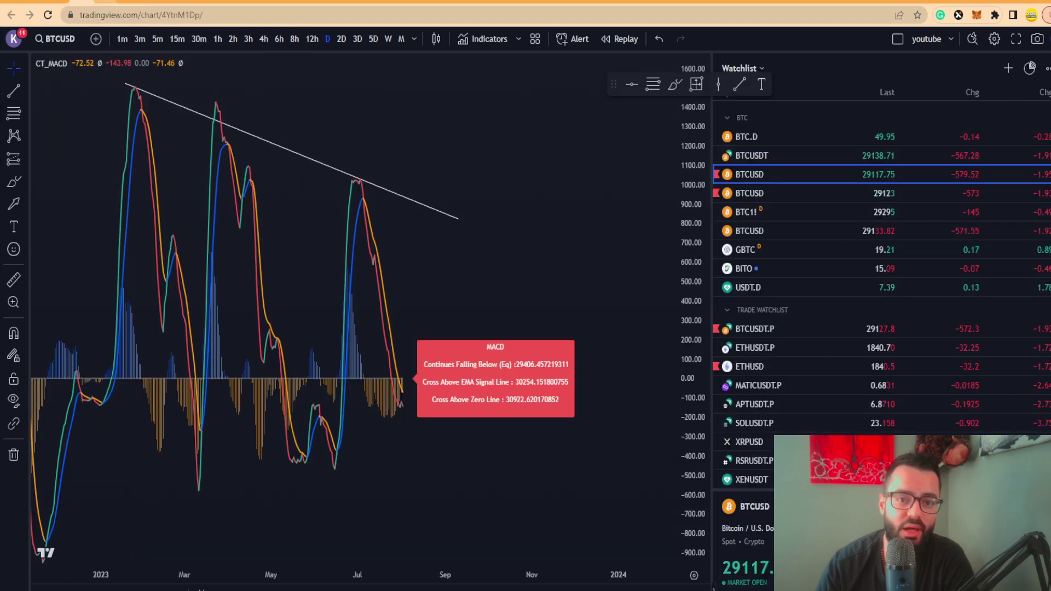
left_click(208, 2)
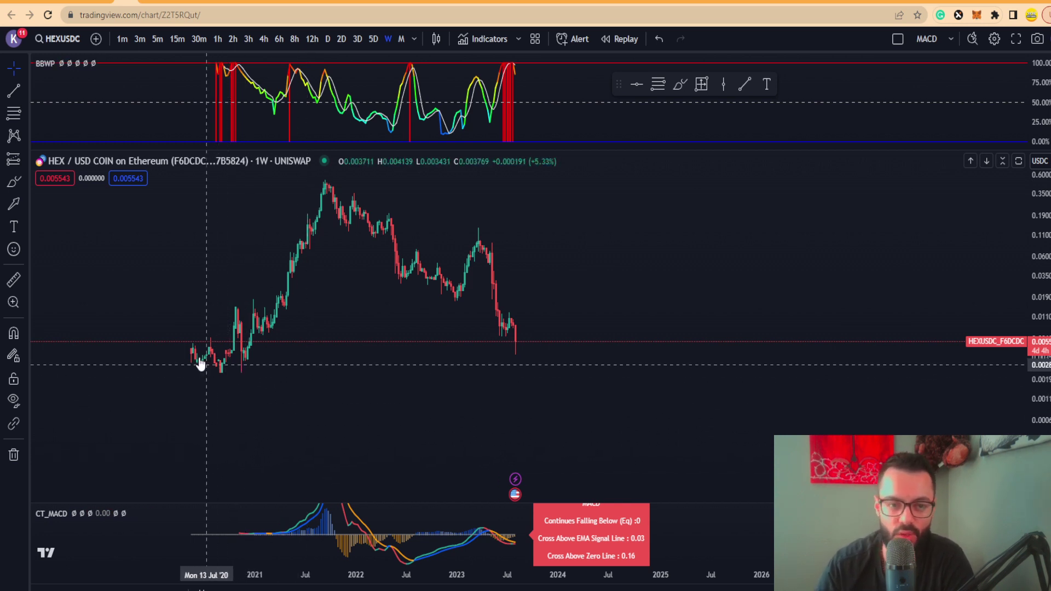
left_click(61, 2)
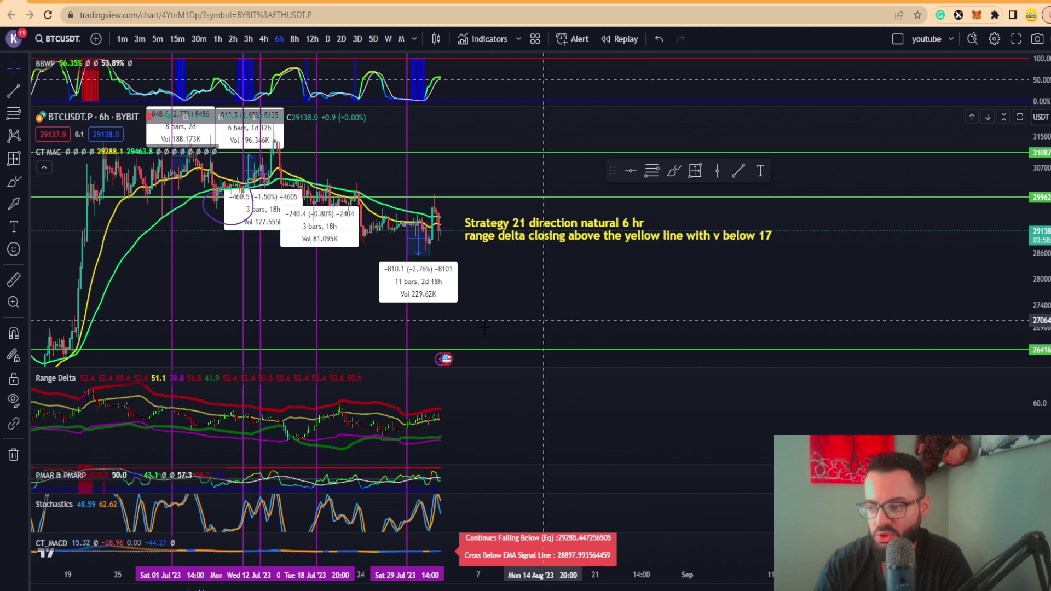
scroll(393, 357, "up", 2)
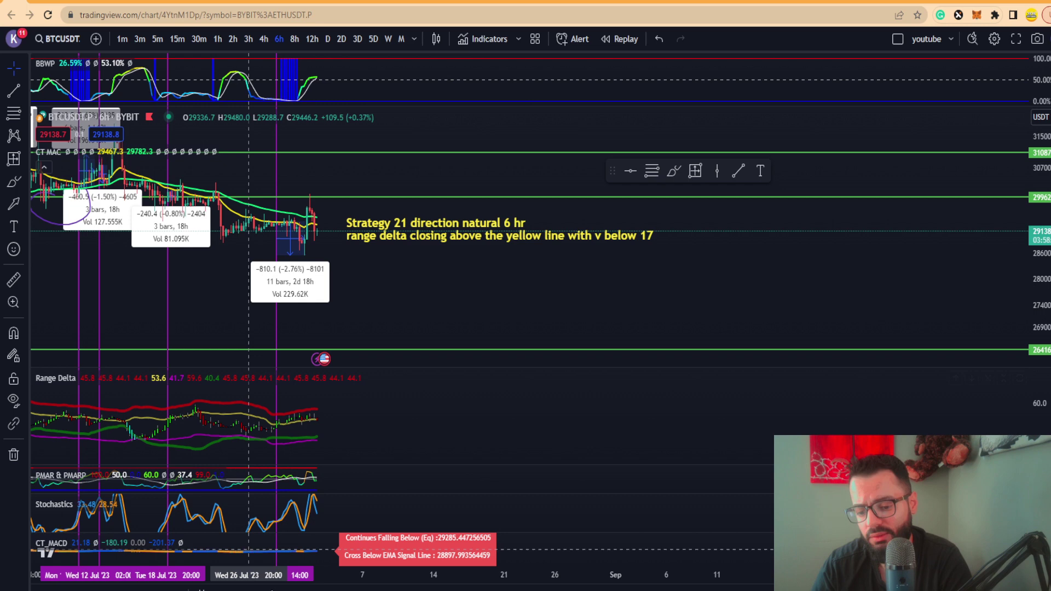
Review the Strategy 21 sheet results, 4.66 upside and −7.82 downside in E49, then minimize it
key("alt+Tab")
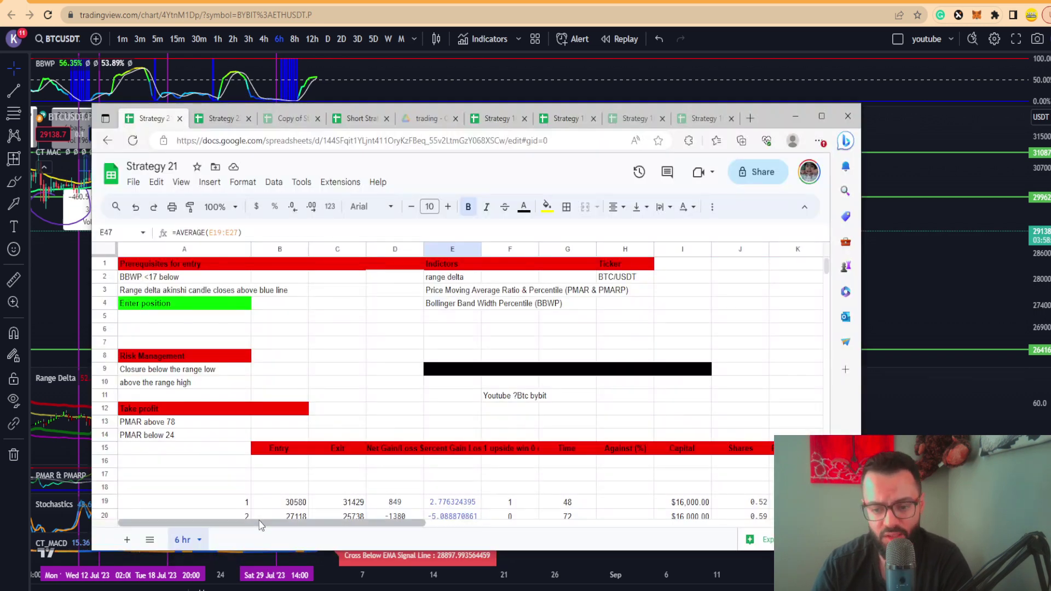
scroll(300, 421, "down", 5)
scroll(300, 421, "down", 2)
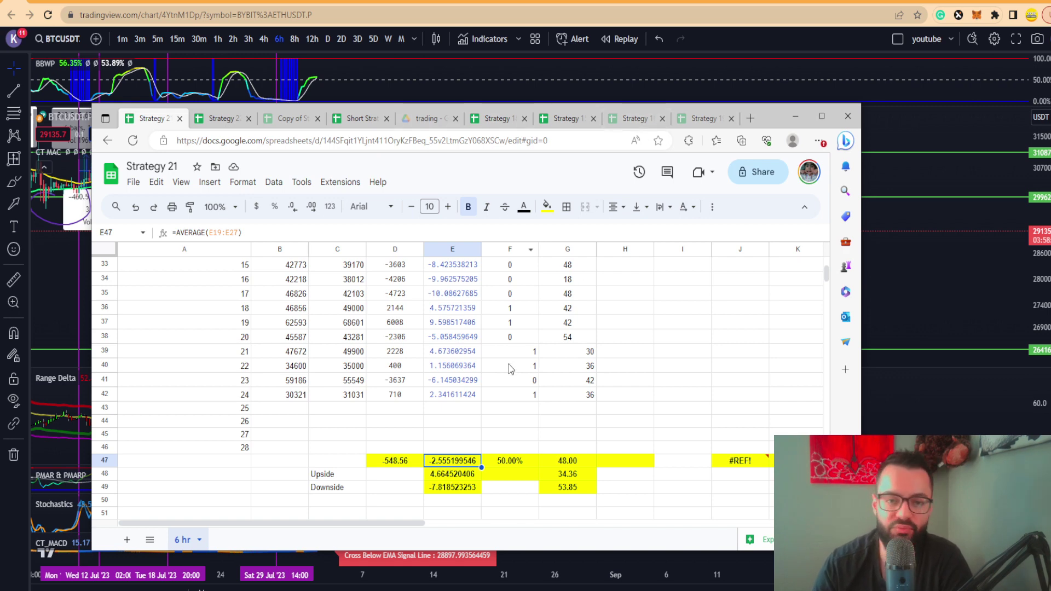
mouse_move(765, 112)
left_mouse_down()
mouse_move(824, 393)
mouse_move(534, 363)
mouse_move(822, 100)
mouse_move(745, 108)
left_mouse_up()
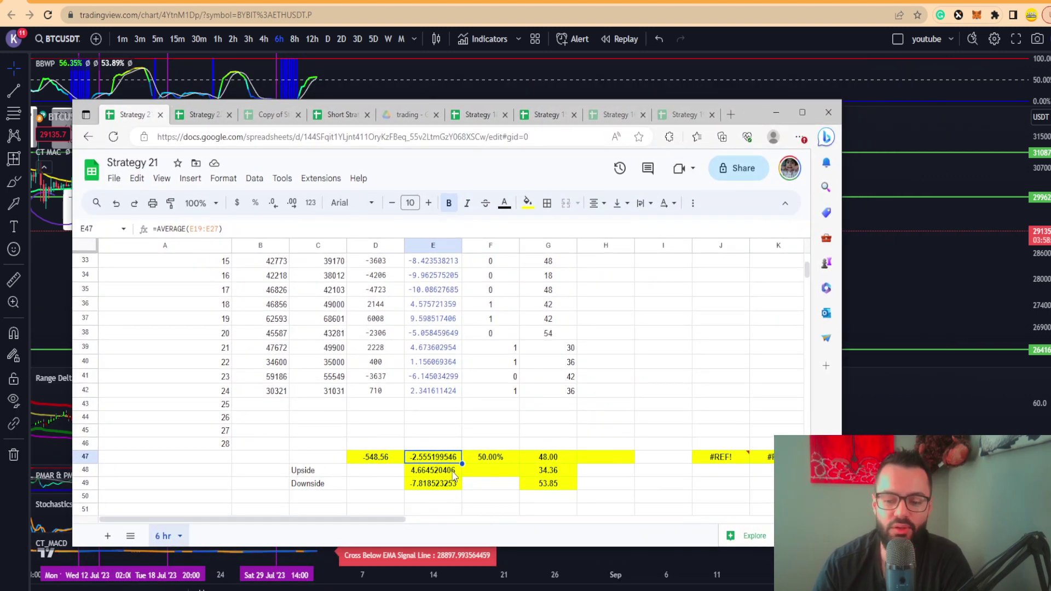
left_click(433, 485)
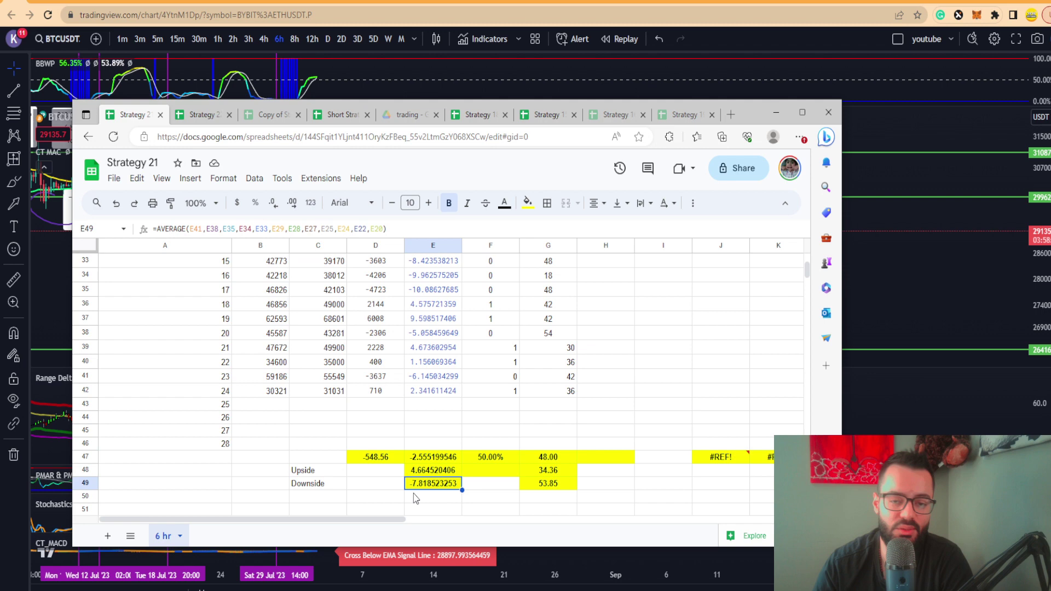
left_click(776, 115)
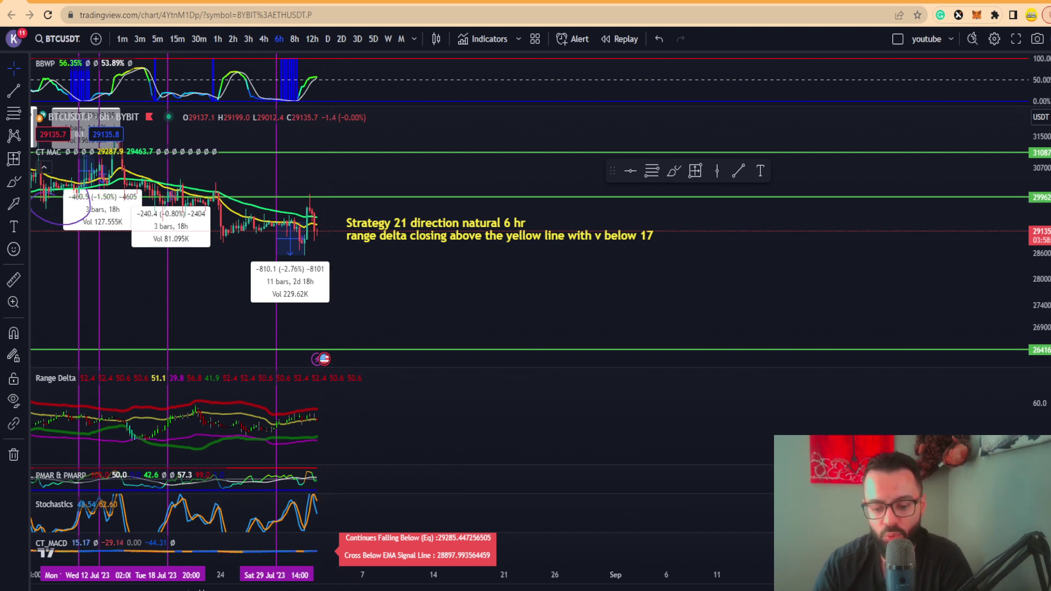
Bring the Strategy 21 sheet back and check the range-high exit rule in A10
key("alt+Tab")
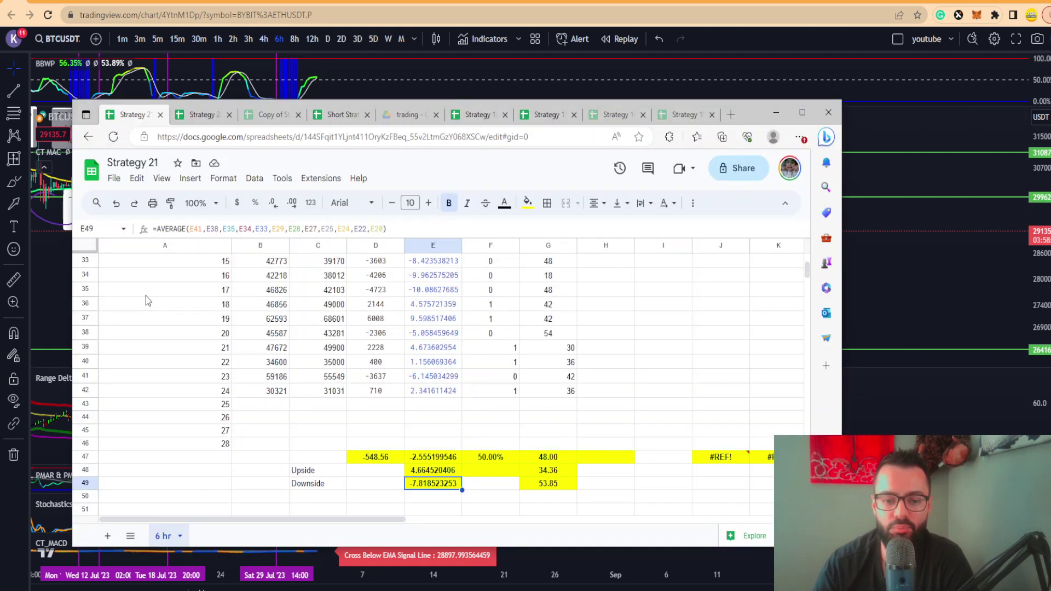
scroll(146, 298, "up", 8)
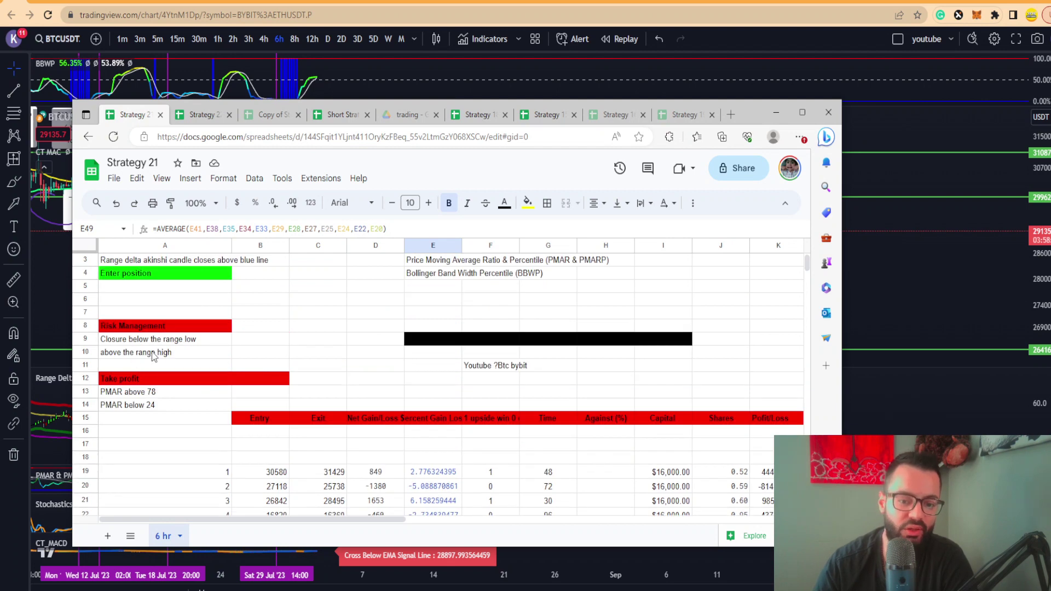
left_click(153, 357)
Pan and zoom out the BTCUSDT 6-hour chart to show the rally from the lower green line
left_click(775, 112)
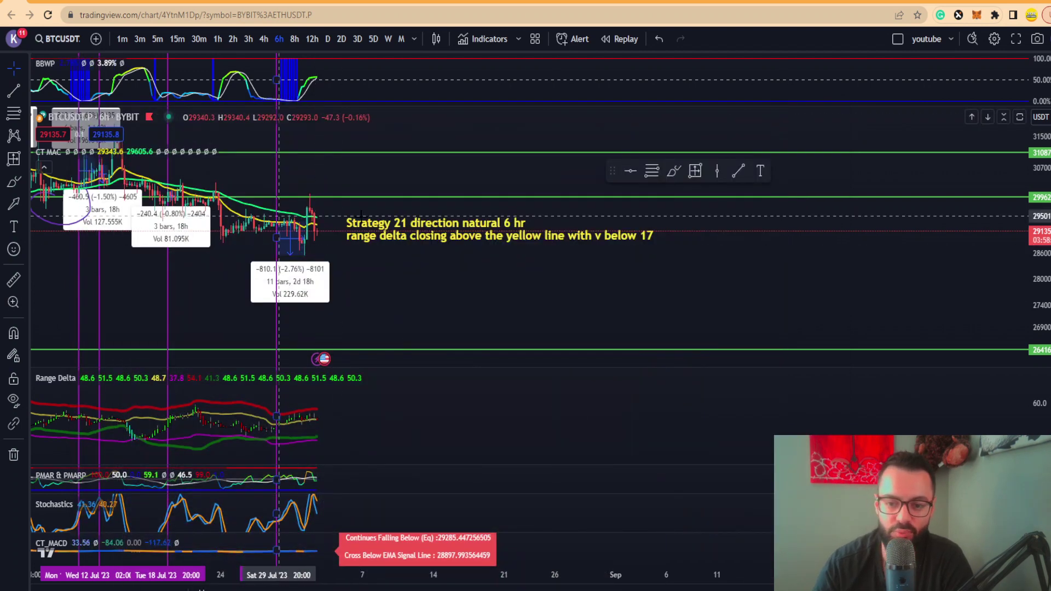
left_click_drag(278, 216, 347, 213)
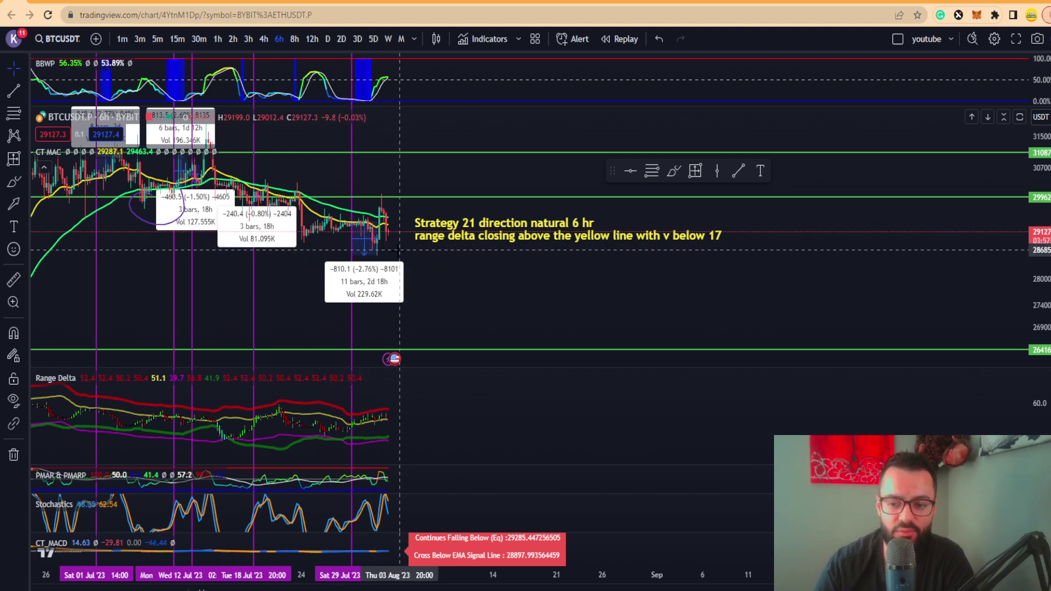
left_click_drag(395, 253, 323, 247)
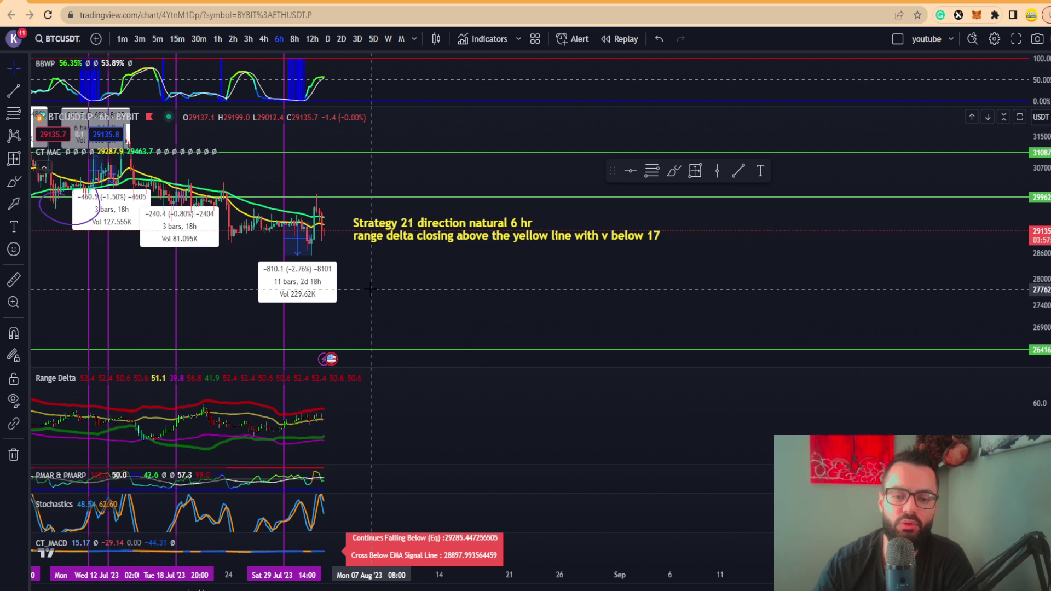
scroll(374, 297, "down", 1)
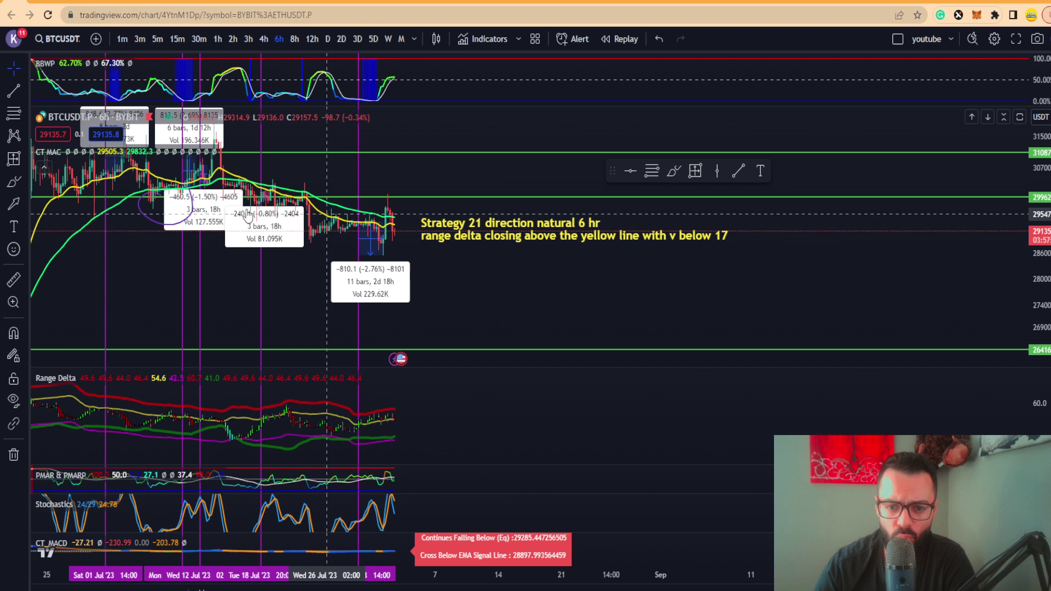
scroll(64, 202, "down", 2)
With the Brush, circle recent BTCUSDT candles and sketch a purple curve above the latest ones
left_click(13, 182)
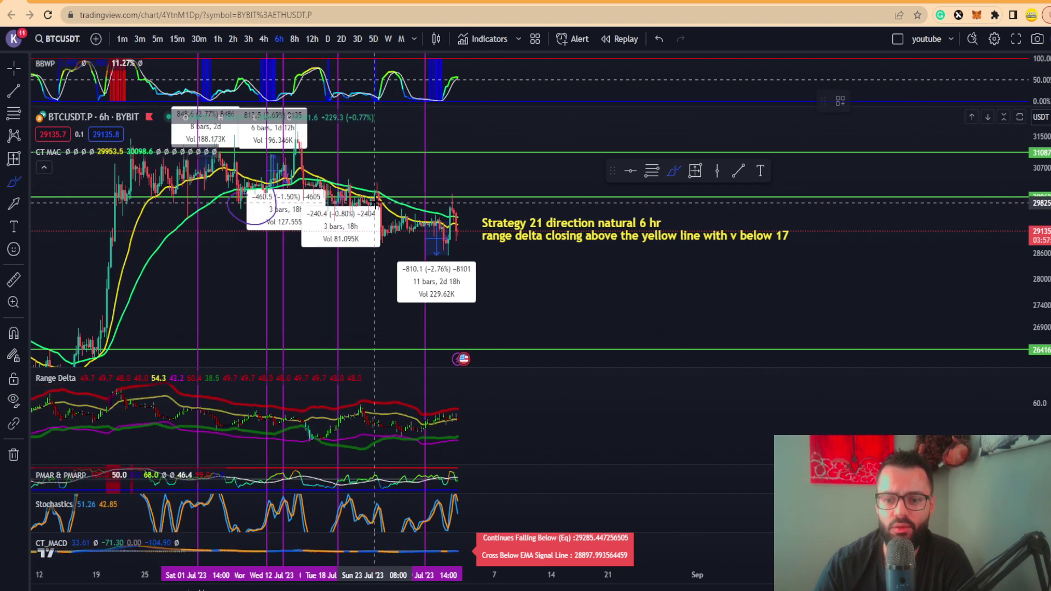
left_click_drag(364, 178, 359, 174)
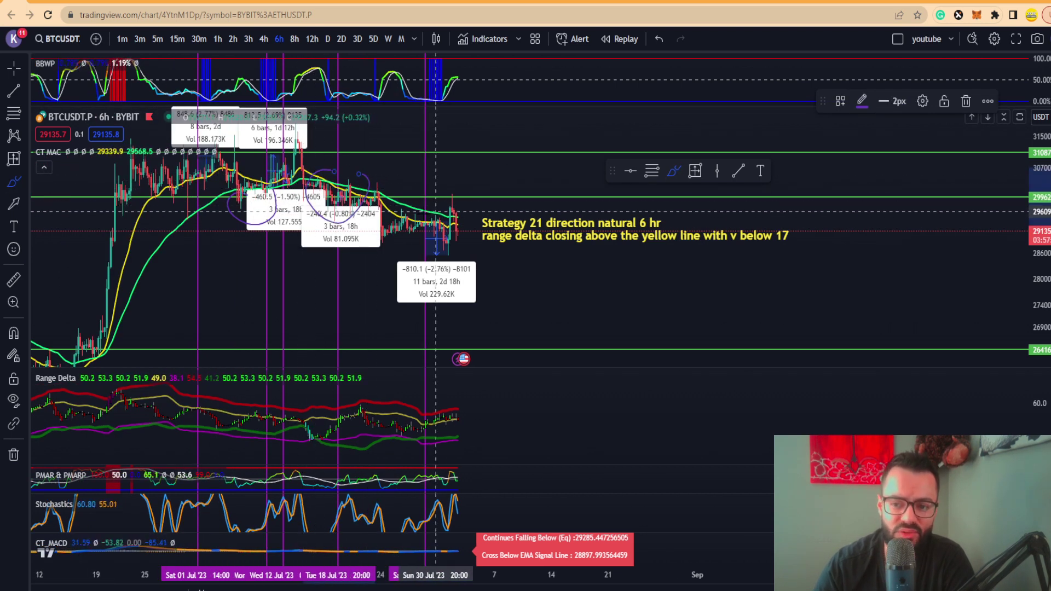
scroll(389, 272, "up", 2)
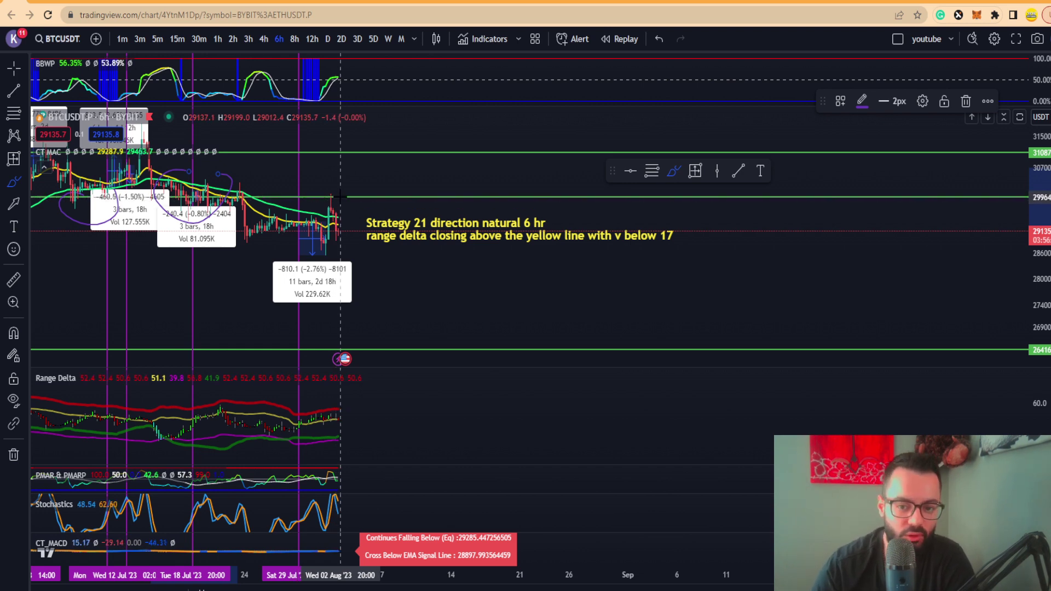
scroll(251, 181, "left", 5)
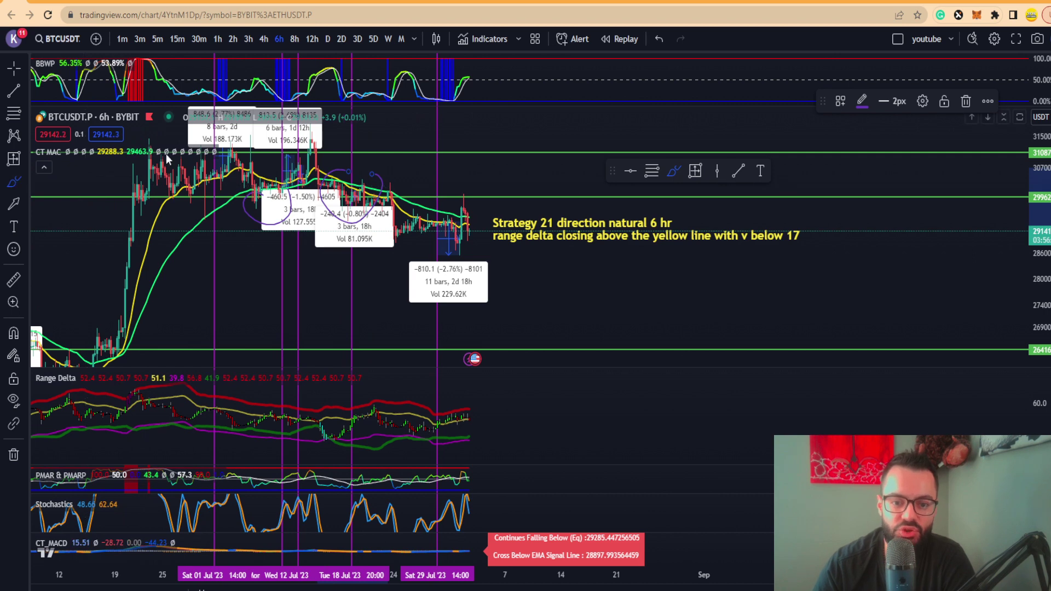
mouse_move(167, 158)
left_mouse_down()
mouse_move(378, 175)
mouse_move(409, 149)
mouse_move(441, 202)
mouse_move(489, 189)
mouse_move(497, 199)
left_mouse_up()
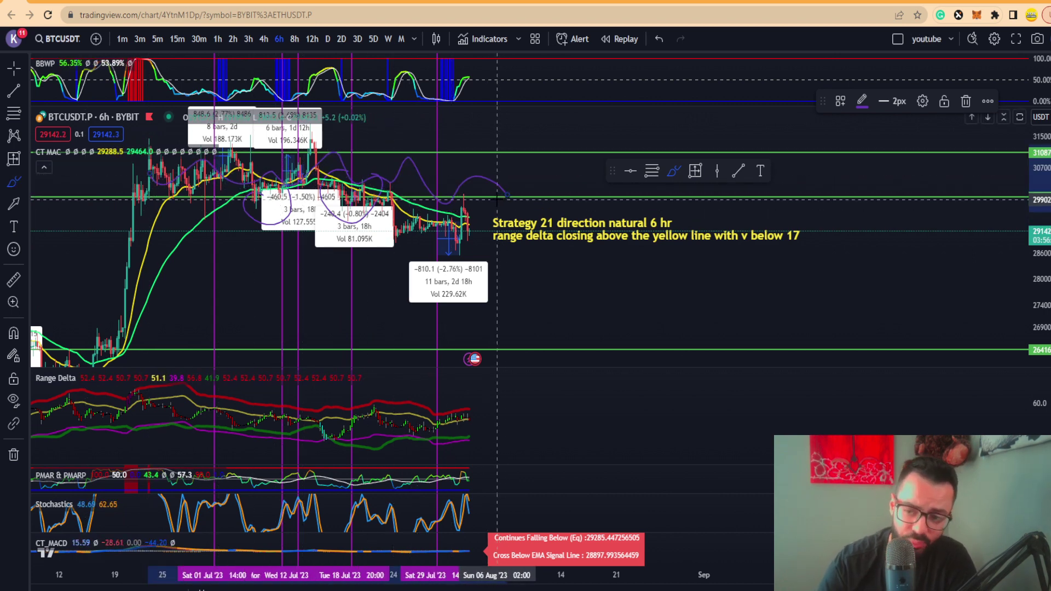
scroll(407, 202, "up", 1)
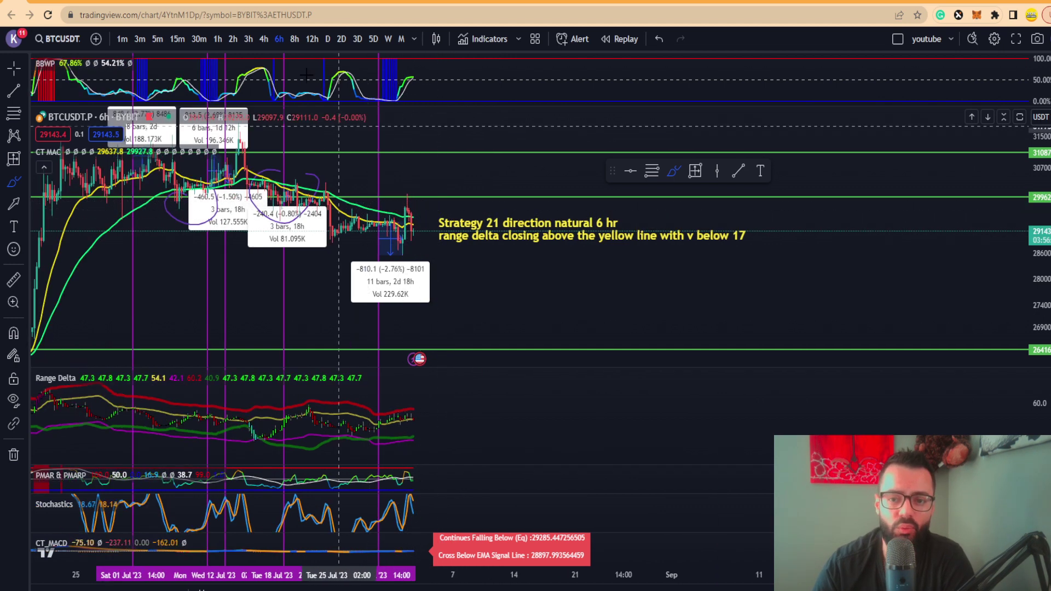
Check the BTCUSDT daily chart, then set it to the 12-hour timeframe
left_click(327, 39)
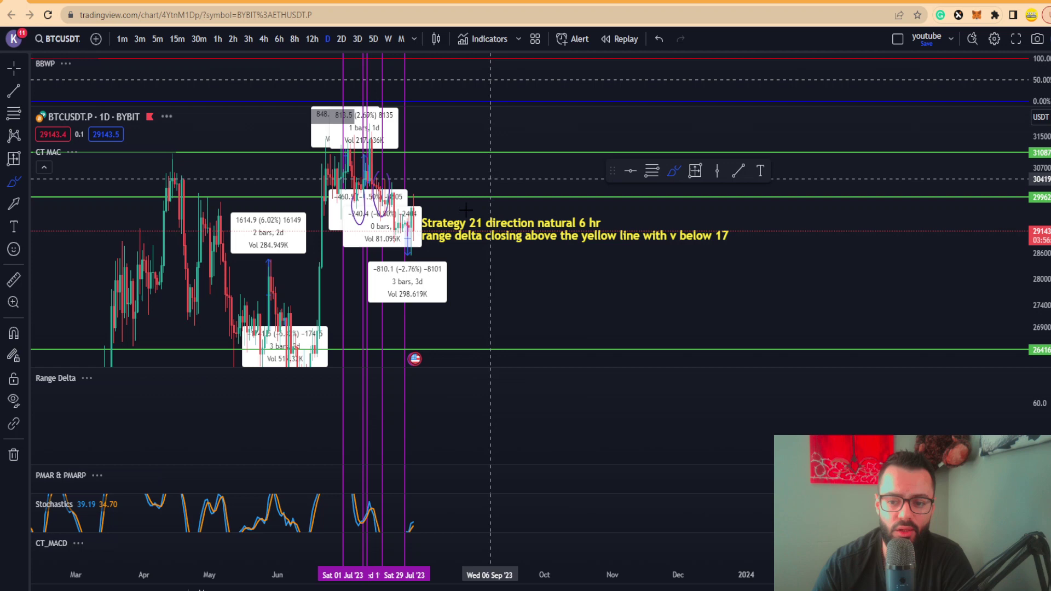
scroll(210, 220, "up", 3)
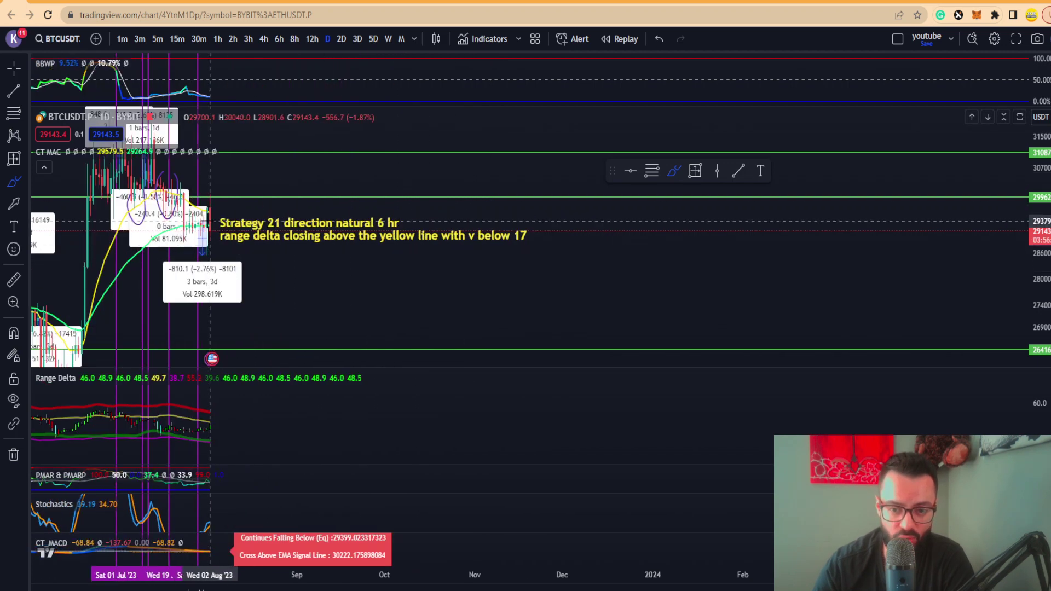
left_click(312, 39)
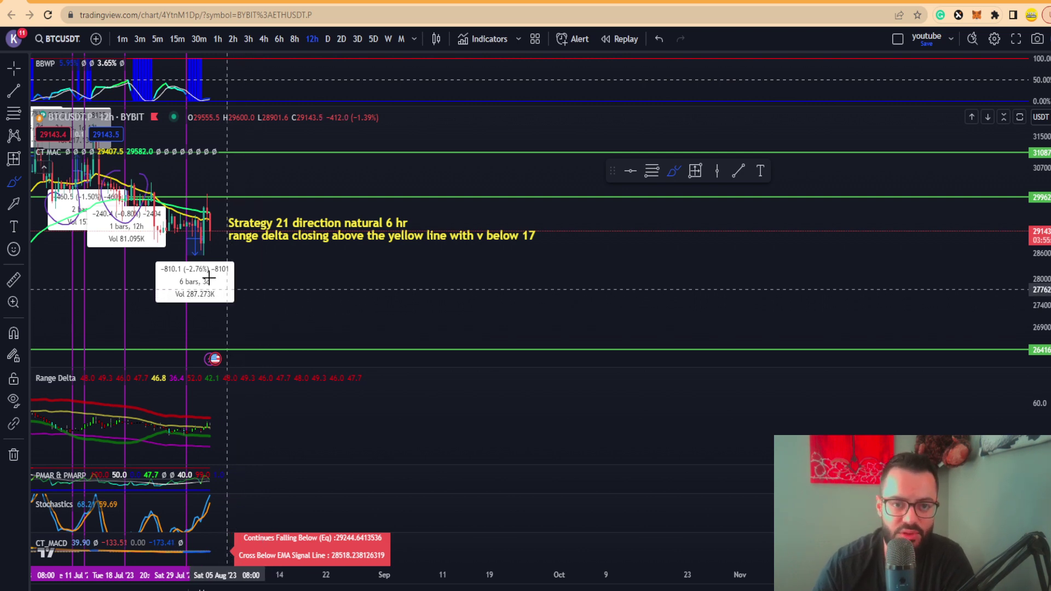
On the BTCUSD chart, brush a purple wavy projected path above the green line
left_click(83, 1)
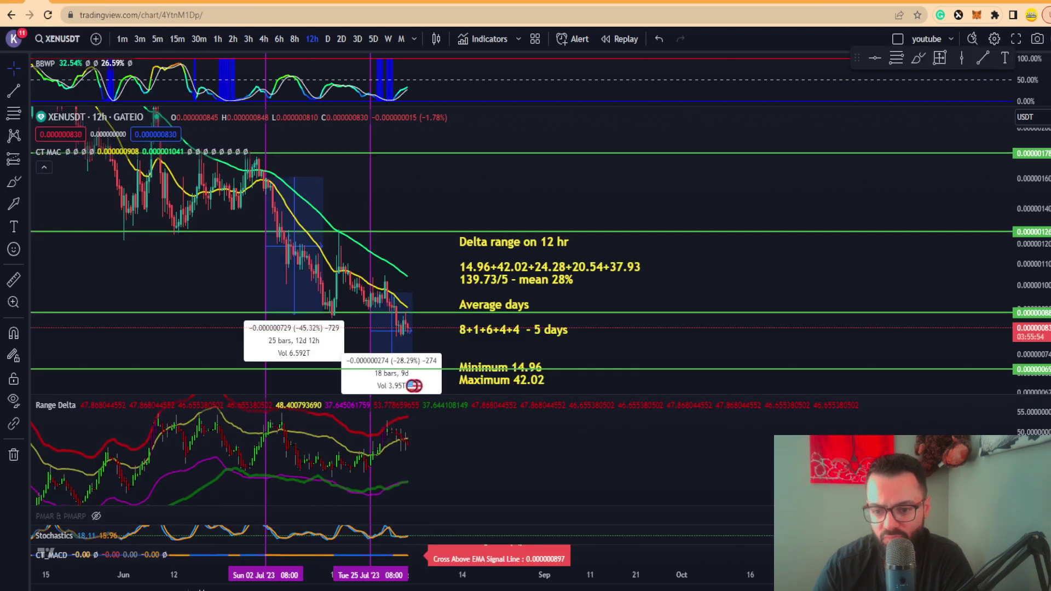
key("ctrl+Tab")
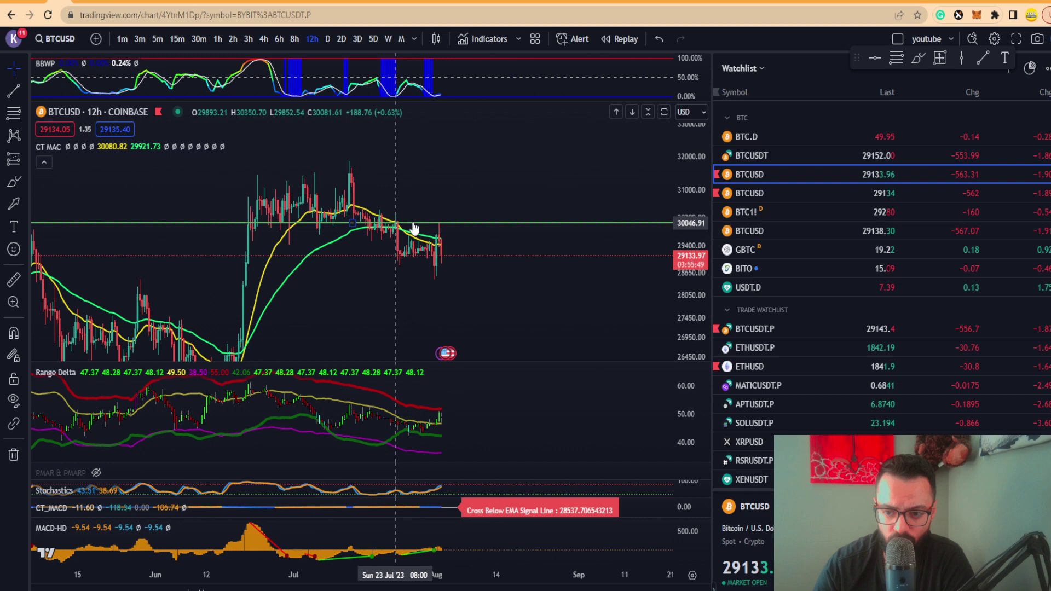
left_click(14, 227)
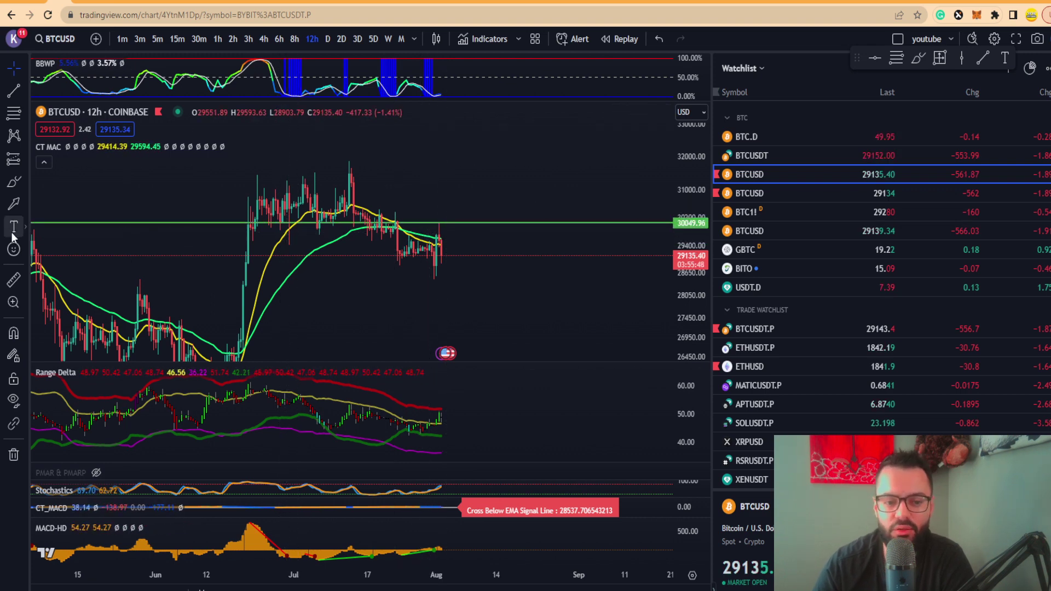
left_click(14, 185)
mouse_move(253, 207)
left_mouse_down()
mouse_move(358, 164)
mouse_move(441, 219)
mouse_move(476, 194)
mouse_move(489, 212)
left_mouse_up()
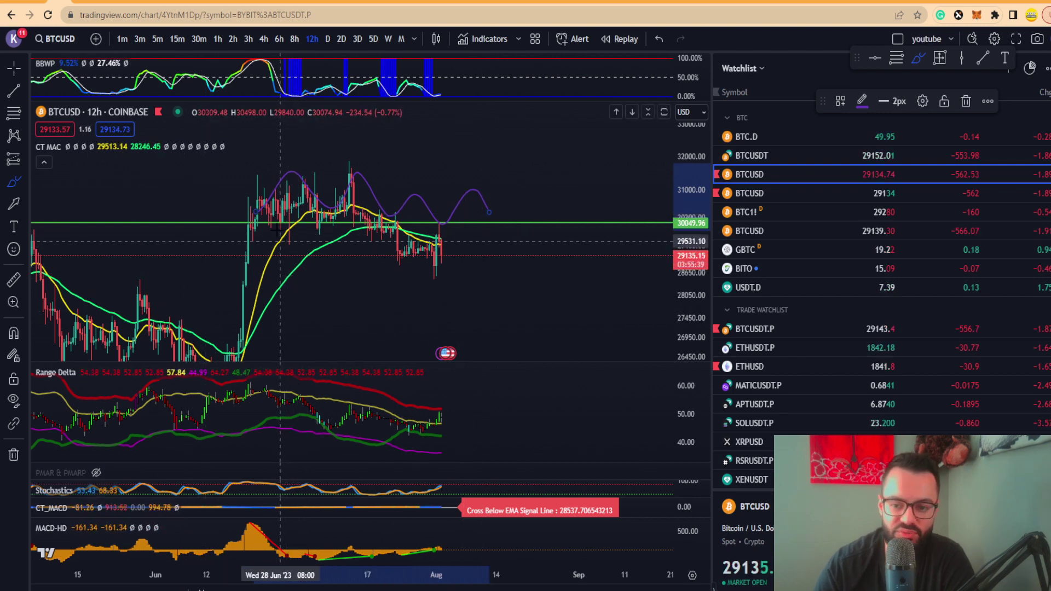
Set BTCUSD to 5D and add a short level line with a handwritten note, discarding a trial diagonal
left_click(369, 40)
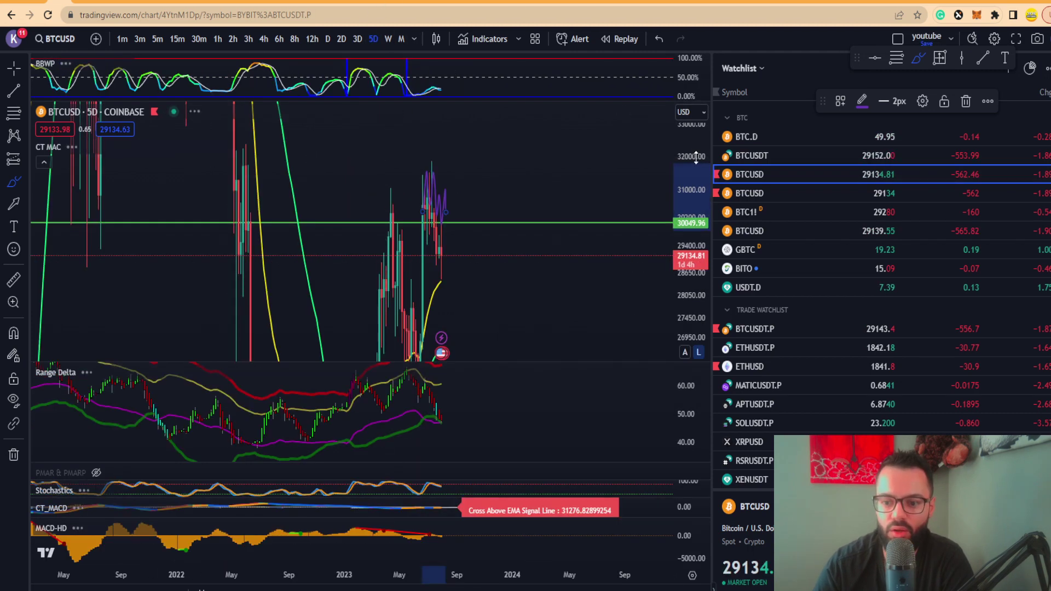
left_click_drag(688, 302, 689, 331)
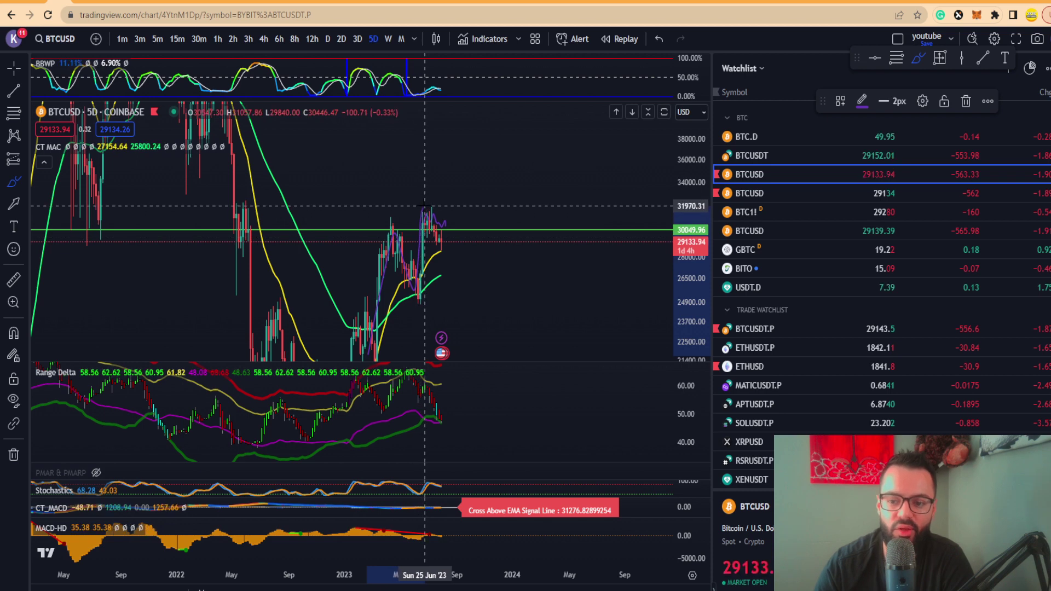
left_click(435, 252)
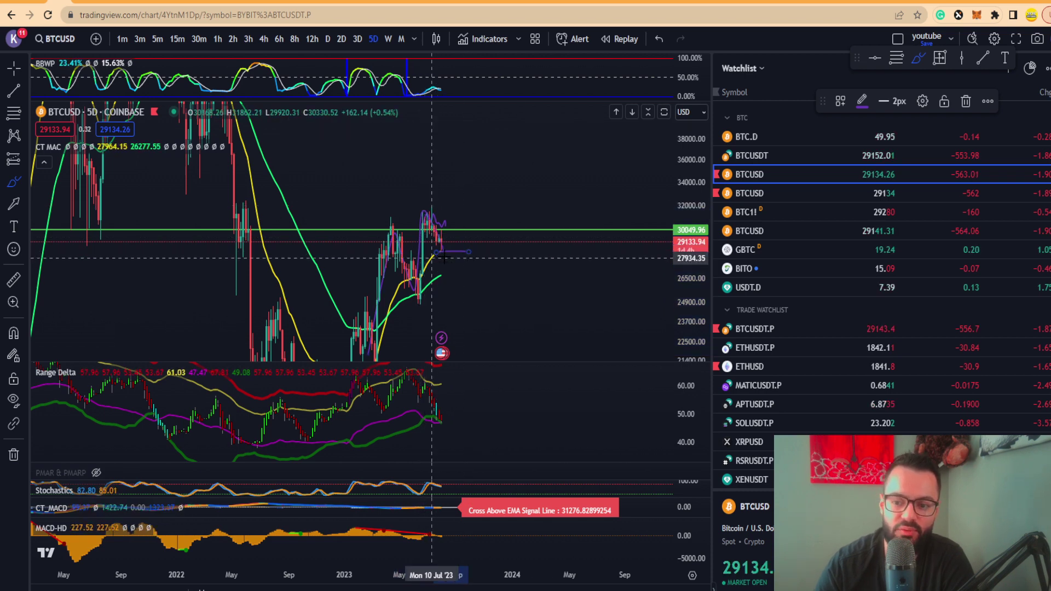
mouse_move(459, 258)
left_mouse_down()
mouse_move(444, 266)
mouse_move(469, 279)
mouse_move(468, 158)
left_mouse_up()
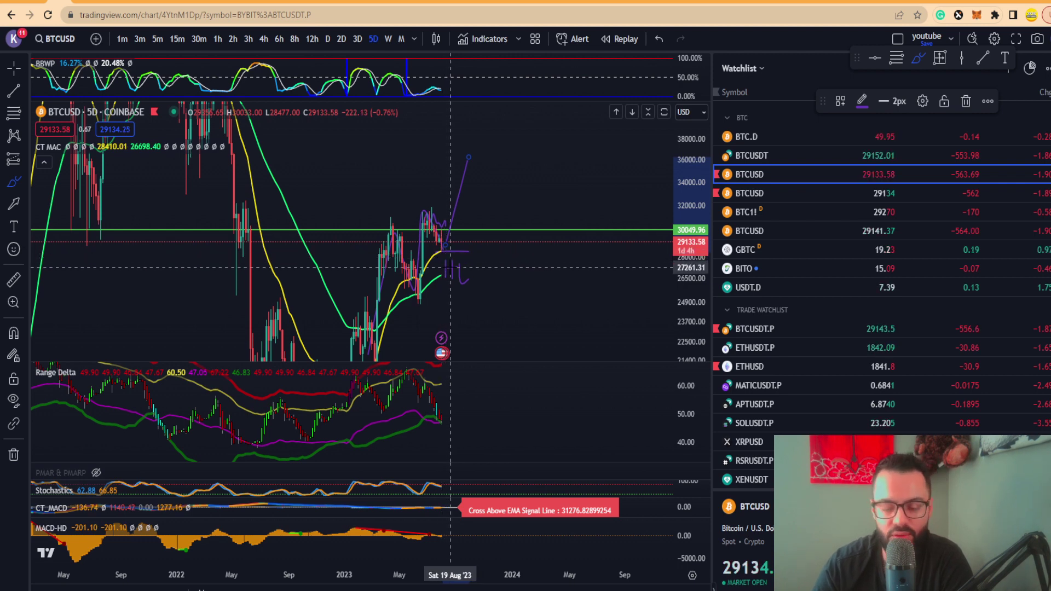
left_click_drag(405, 193, 522, 287)
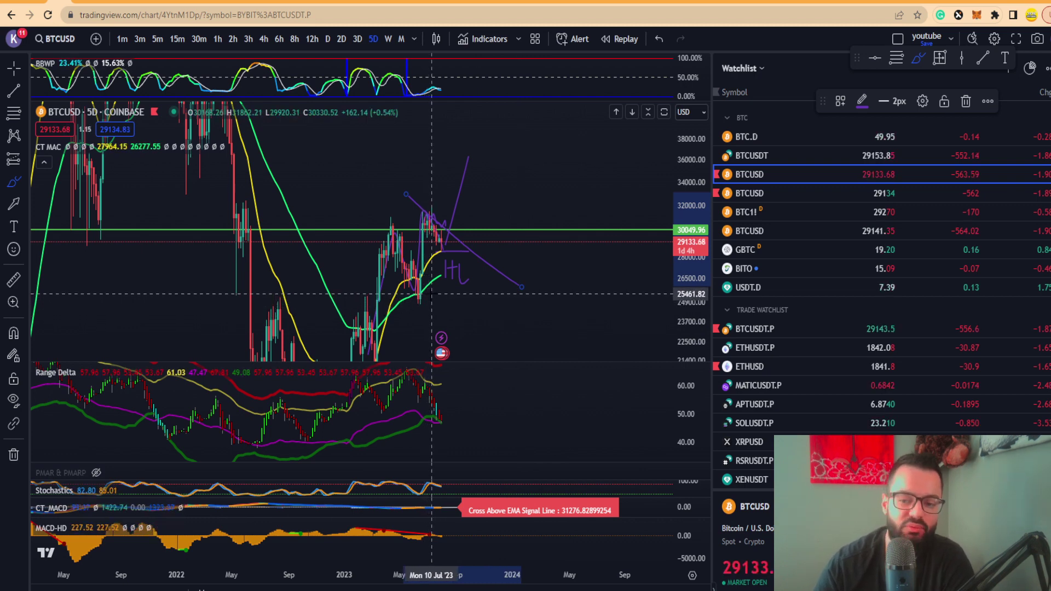
key("Delete")
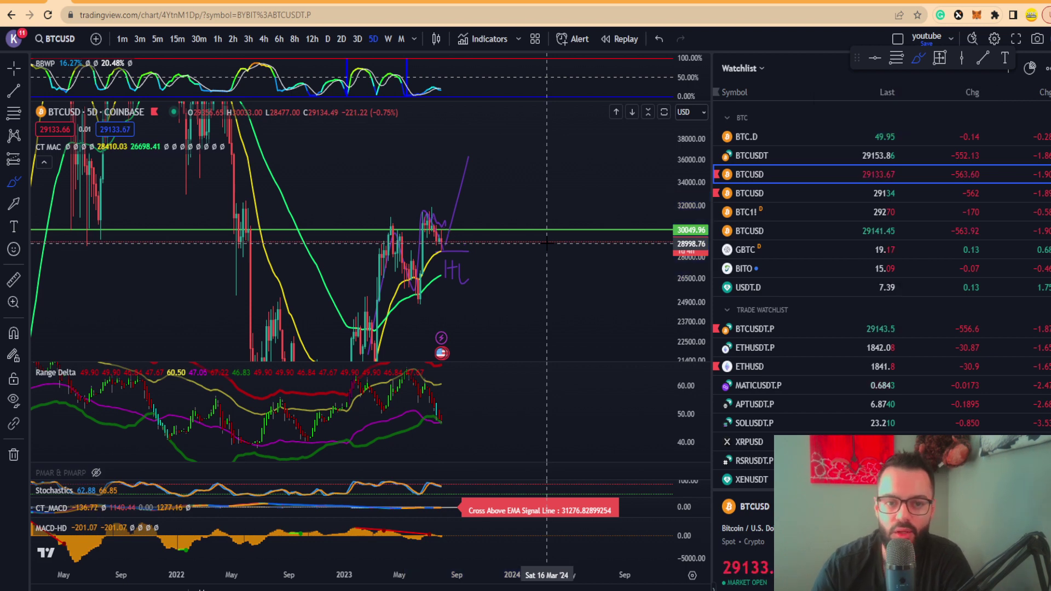
On XENUSDT 12h, measure the latest drop to the lower green line: −28.09% over 19 bars
left_click(66, 2)
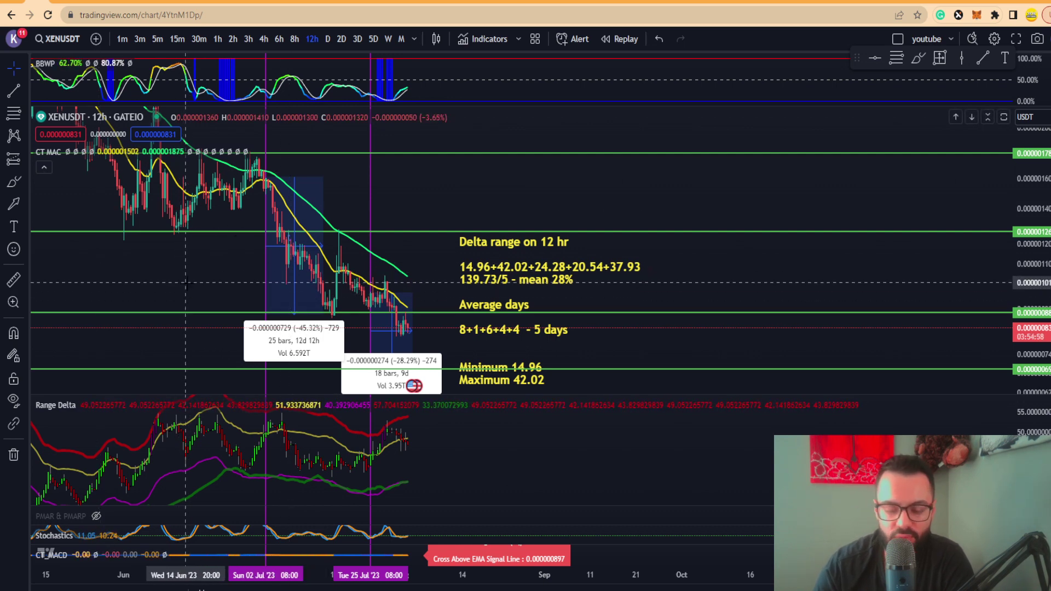
left_click_drag(186, 250, 187, 183)
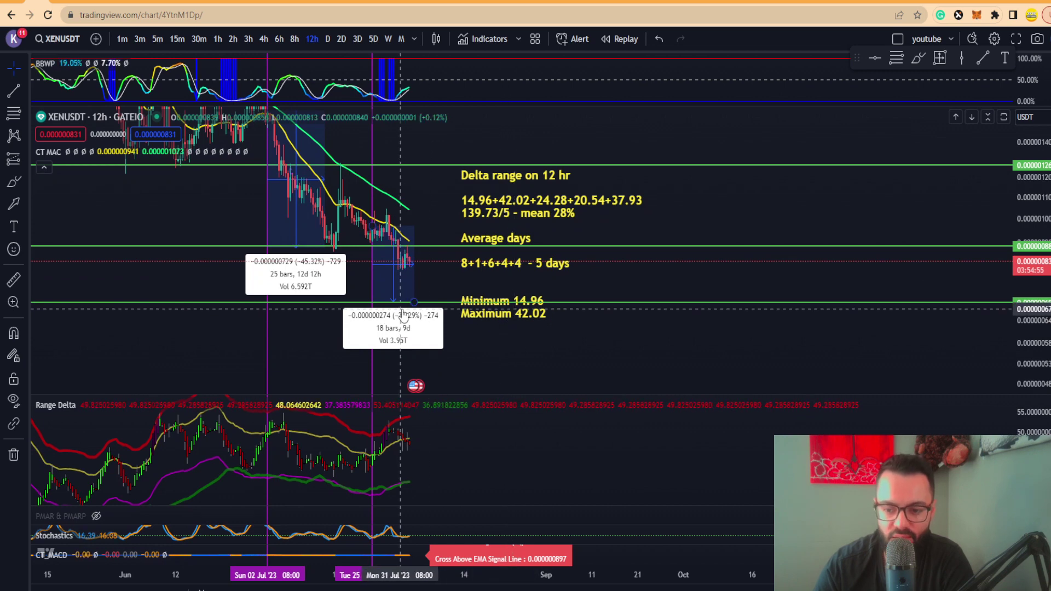
left_click(409, 274)
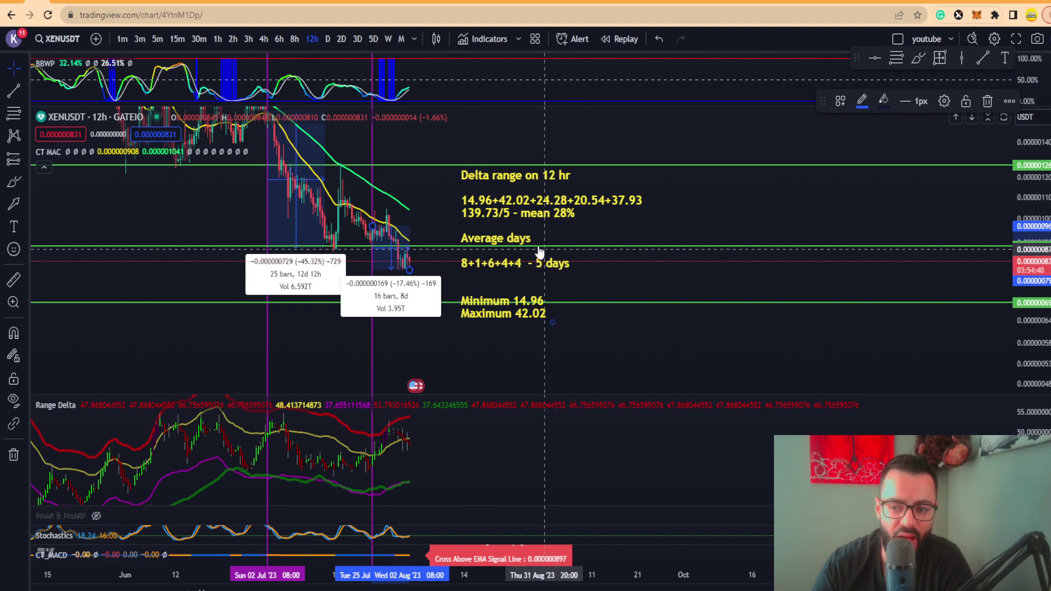
left_click_drag(410, 270, 417, 304)
Pull the latest XENUSDT measurement's end up to the 14-bar low, −17.01% over 7 days
scroll(383, 302, "left", 10)
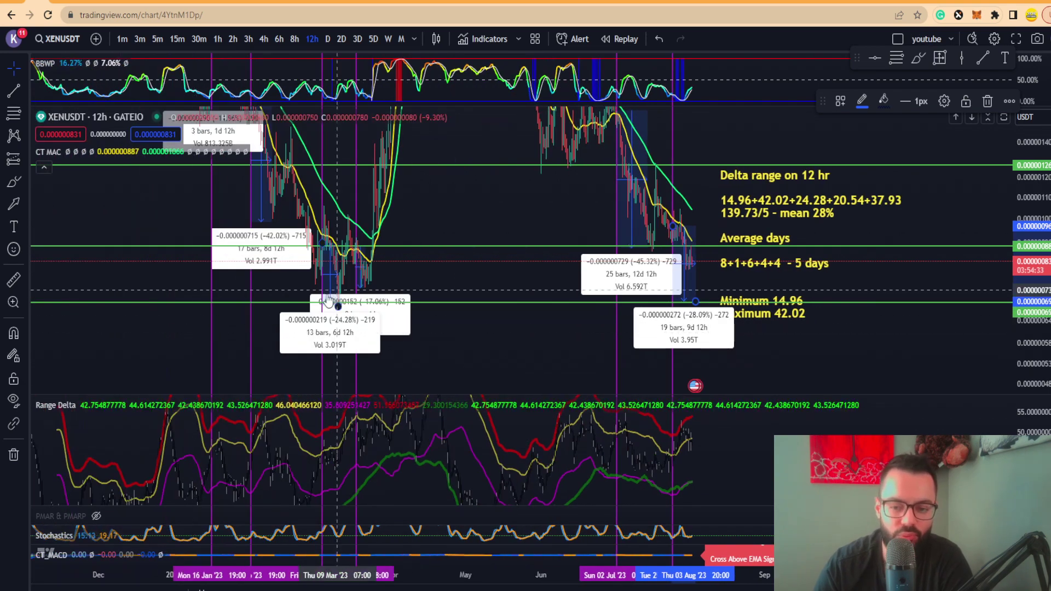
scroll(390, 310, "up", 3)
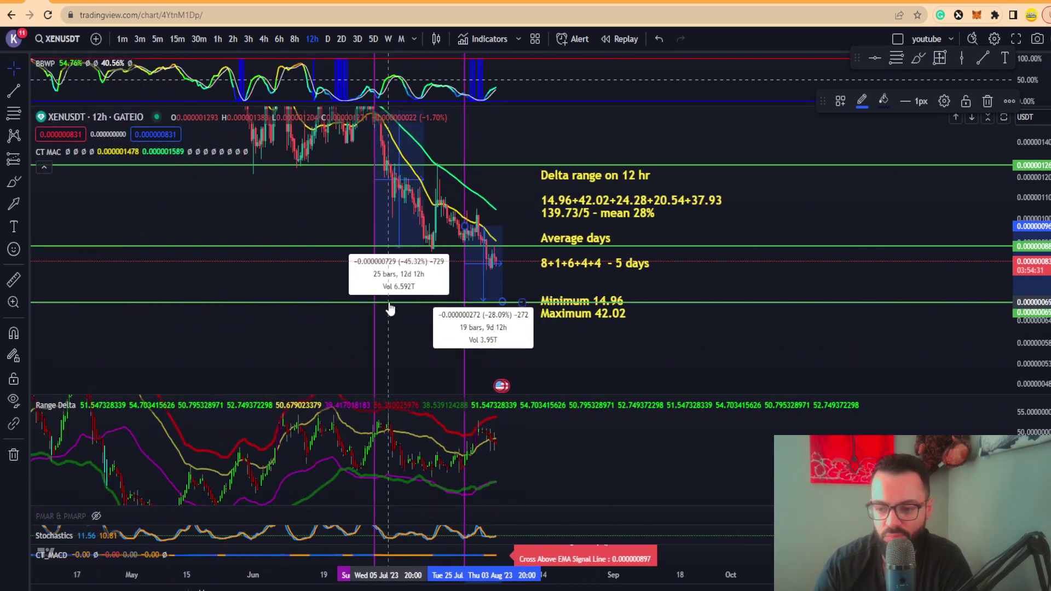
scroll(390, 310, "up", 3)
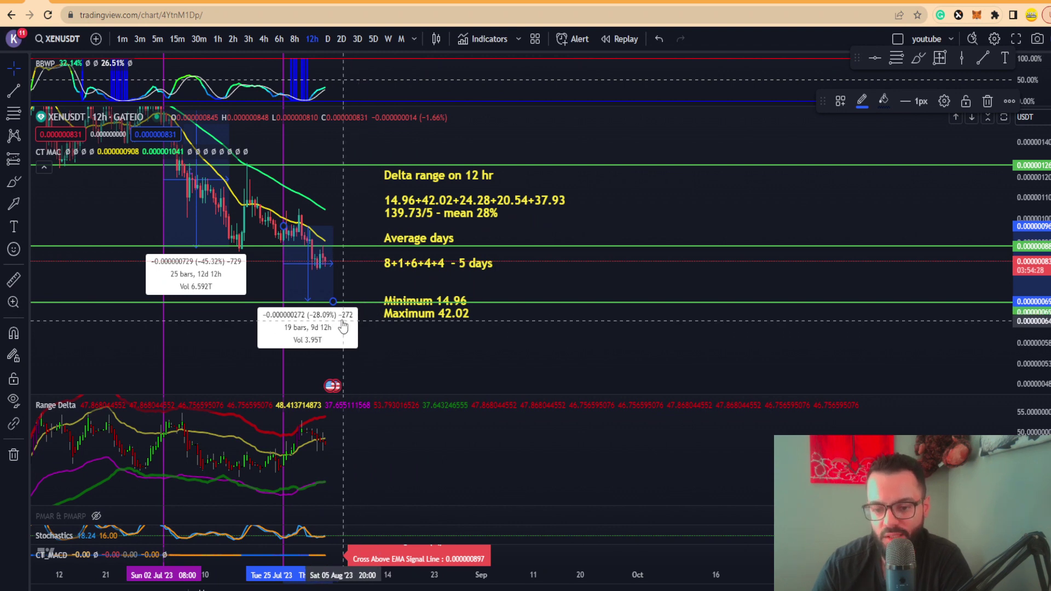
left_click_drag(335, 304, 321, 274)
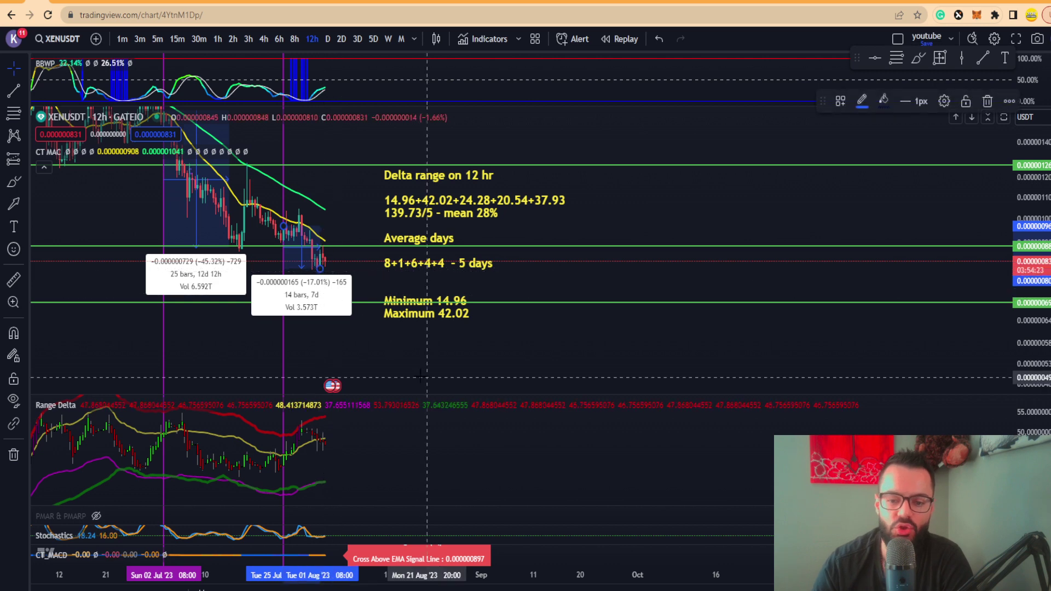
scroll(250, 447, "down", 1)
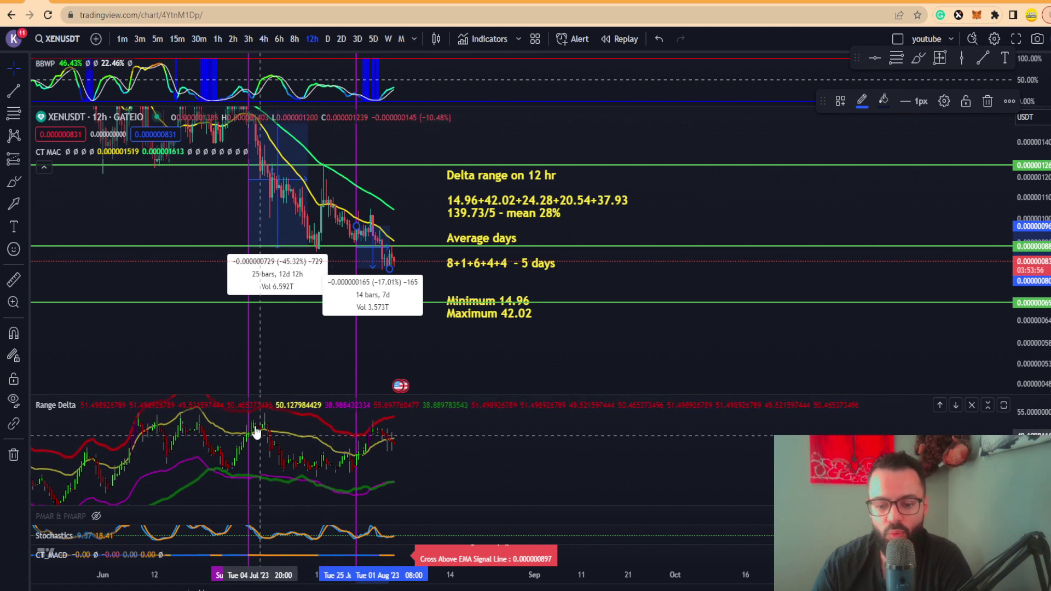
double_click(282, 474)
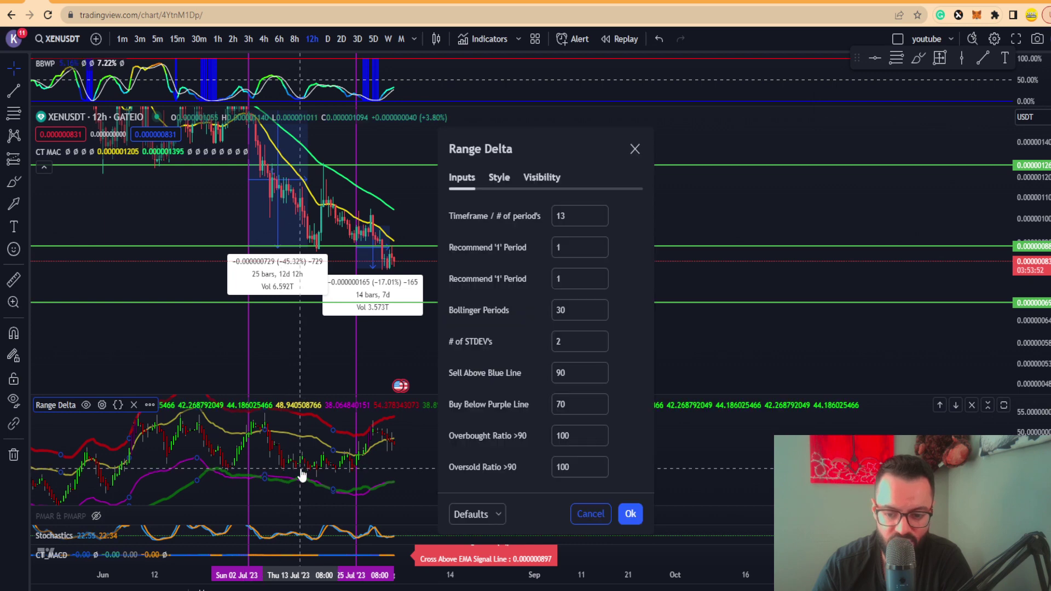
double_click(374, 475)
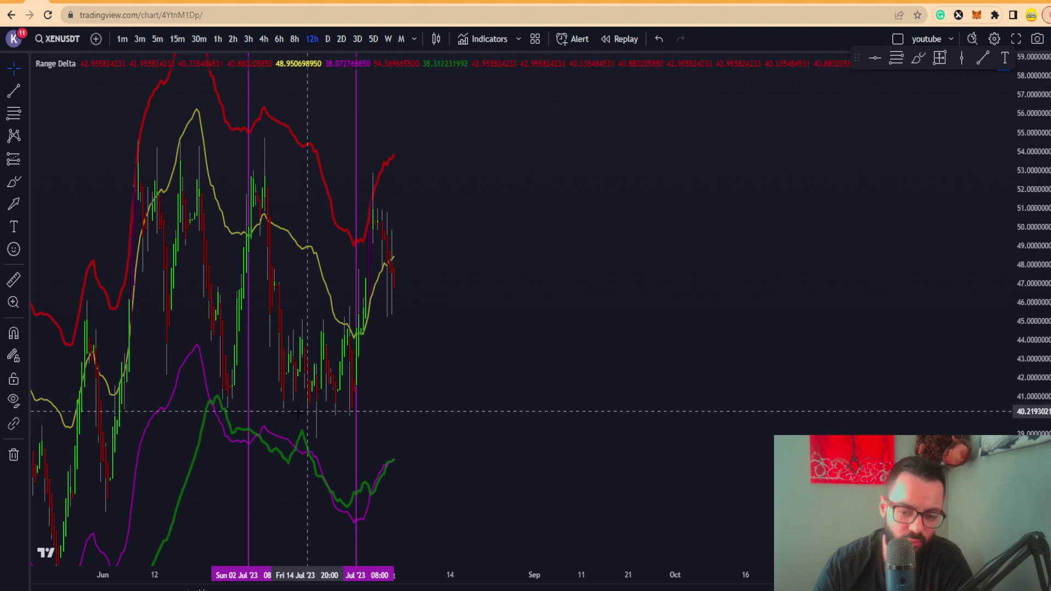
double_click(432, 376)
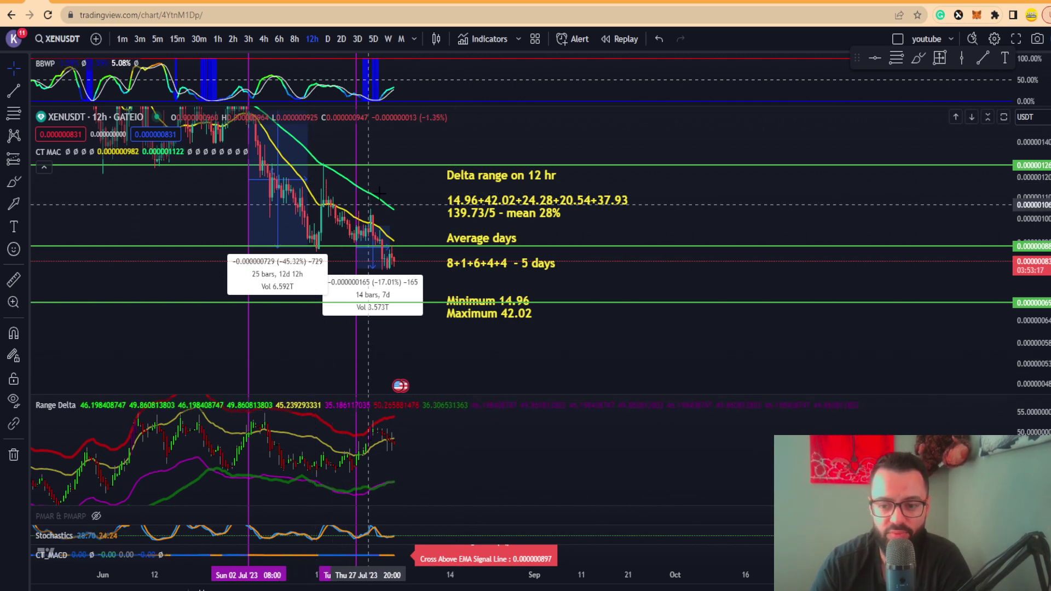
scroll(287, 479, "down", 5)
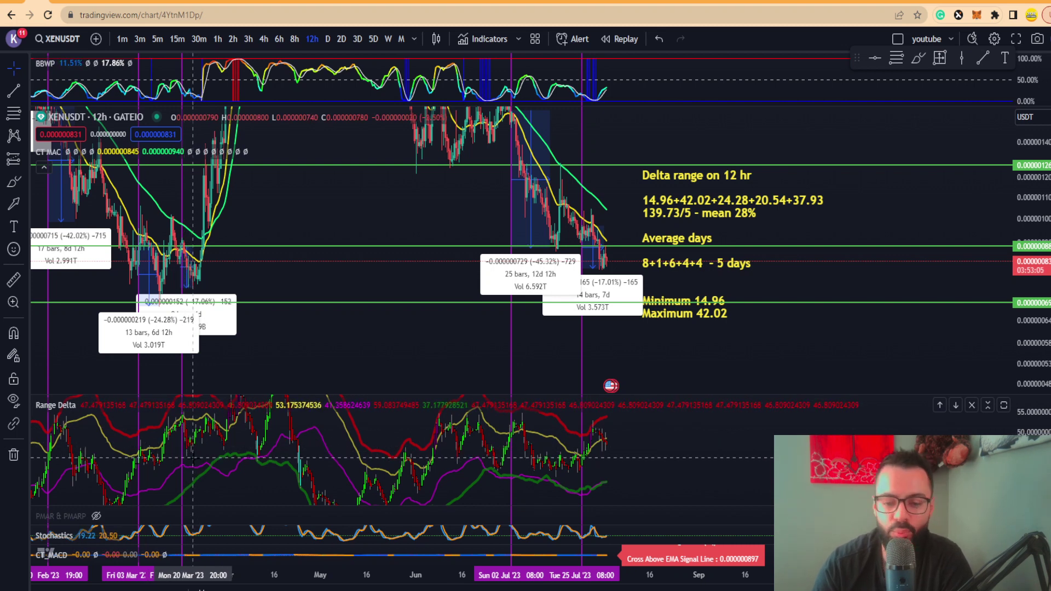
left_click_drag(248, 110, 297, 173)
left_click_drag(179, 576, 265, 459)
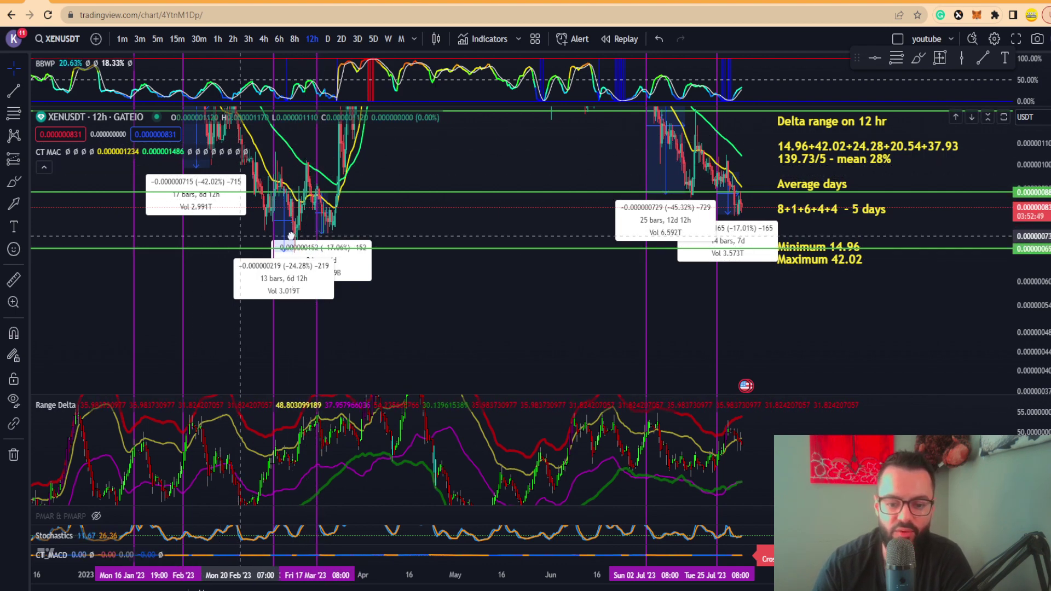
left_click_drag(290, 236, 355, 235)
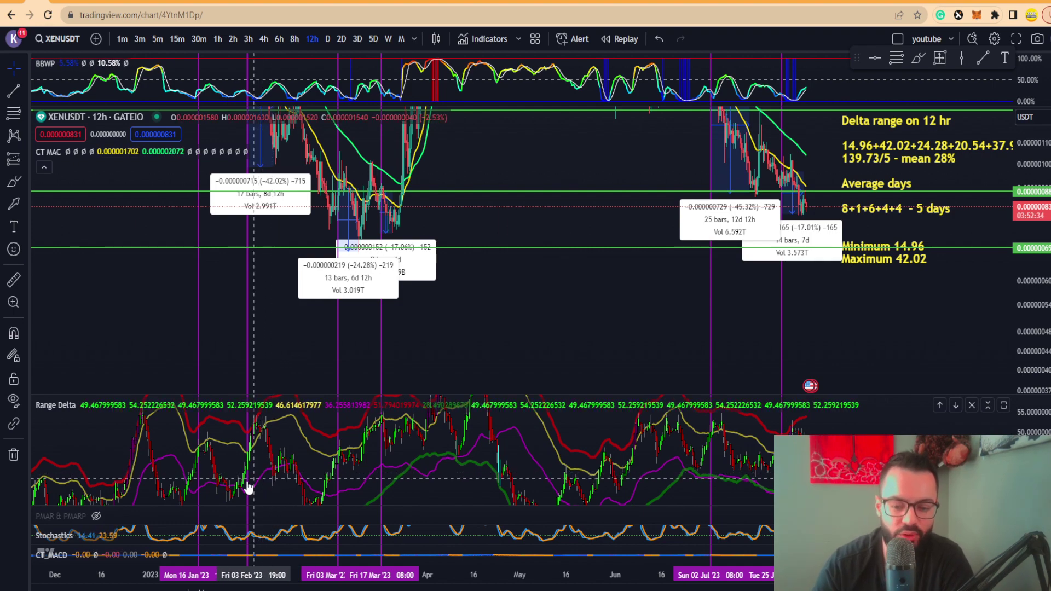
left_click_drag(324, 128, 354, 253)
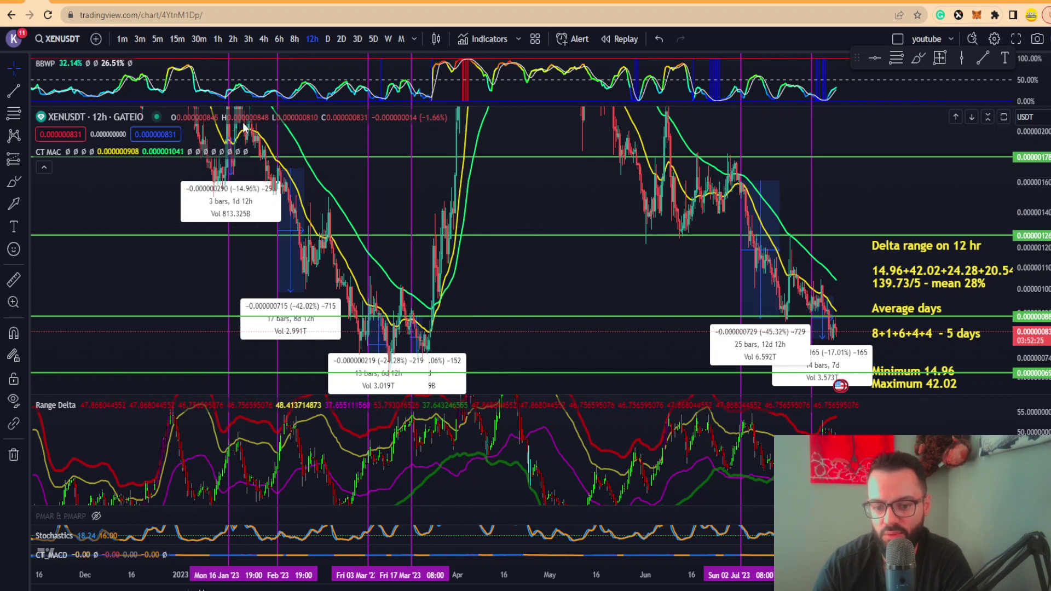
scroll(597, 347, "right", 10)
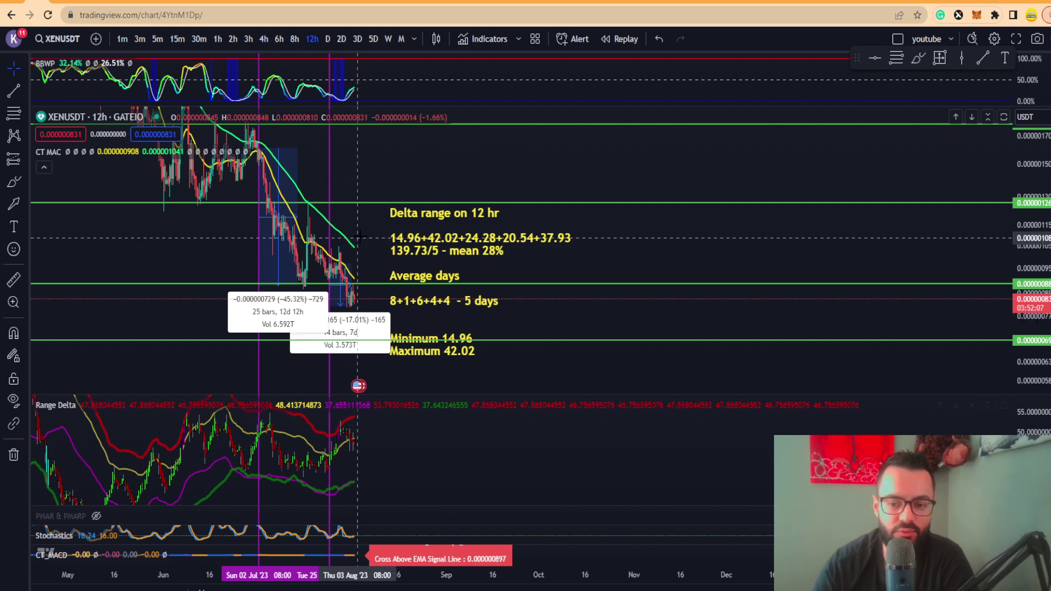
scroll(443, 312, "up", 3)
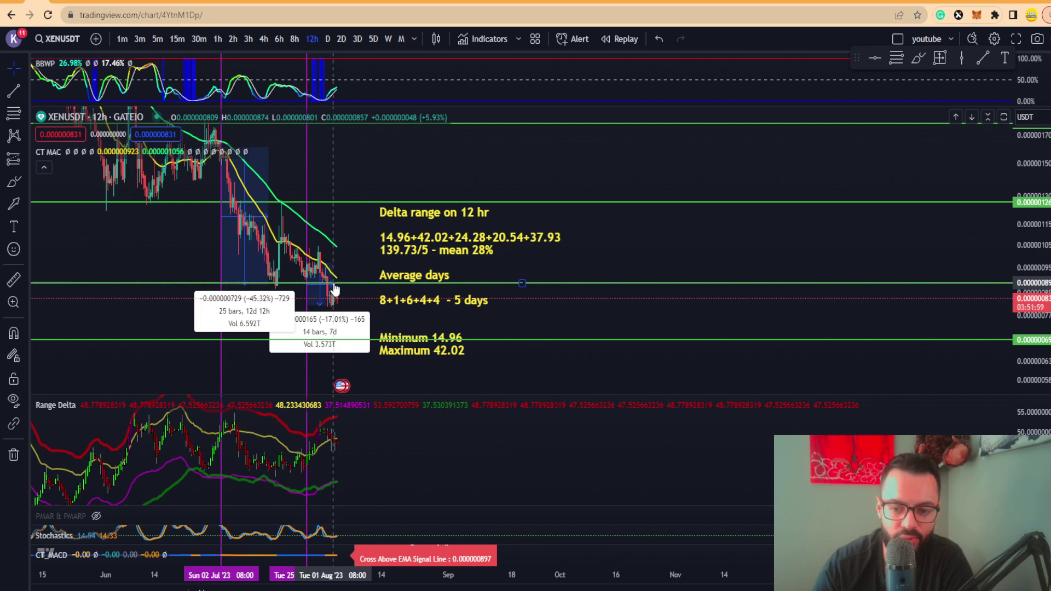
scroll(301, 286, "down", 2)
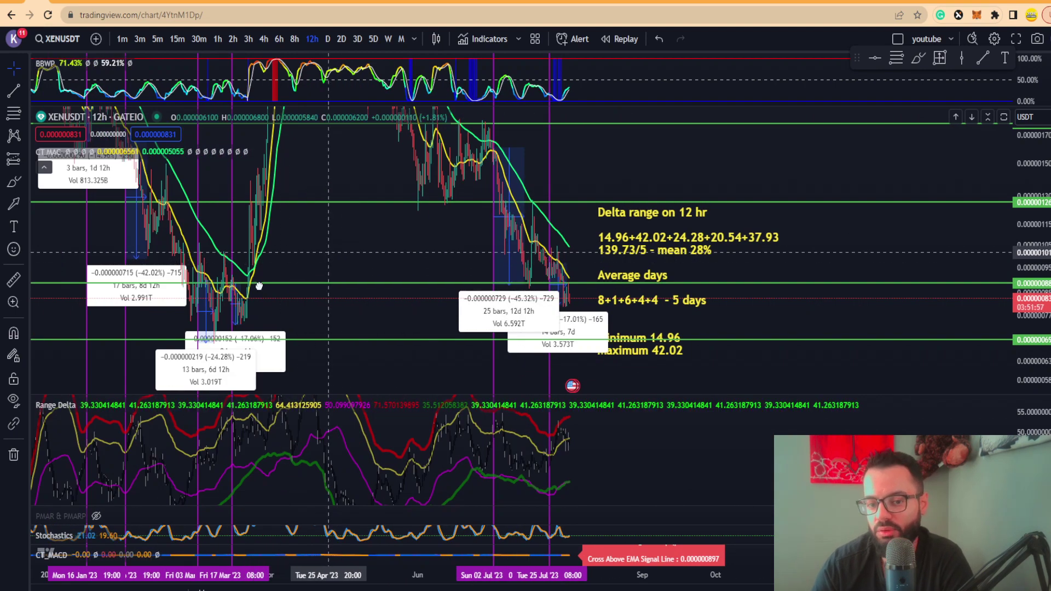
left_click_drag(598, 209, 475, 270)
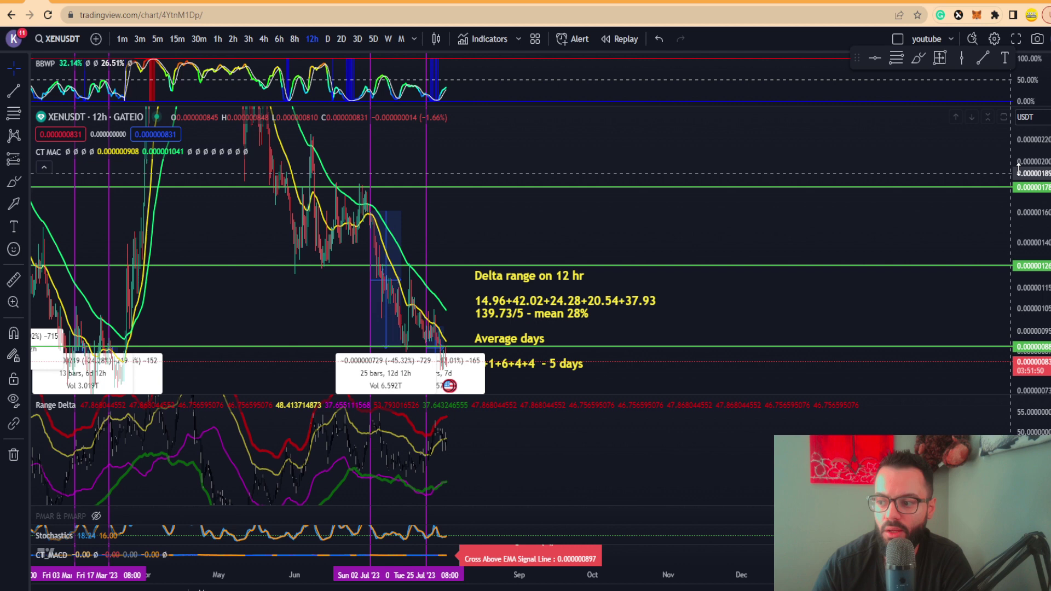
left_click_drag(1018, 169, 564, 391)
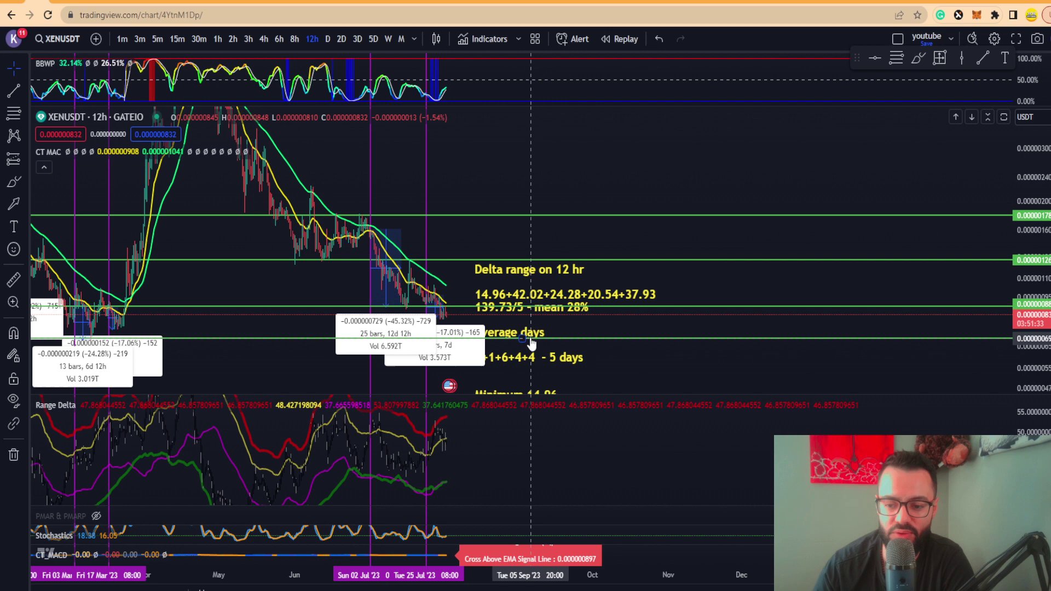
Redraw the latest XENUSDT decline measurement and trim it to −16.18% over 13 bars (6d 12h)
scroll(490, 372, "down", 3)
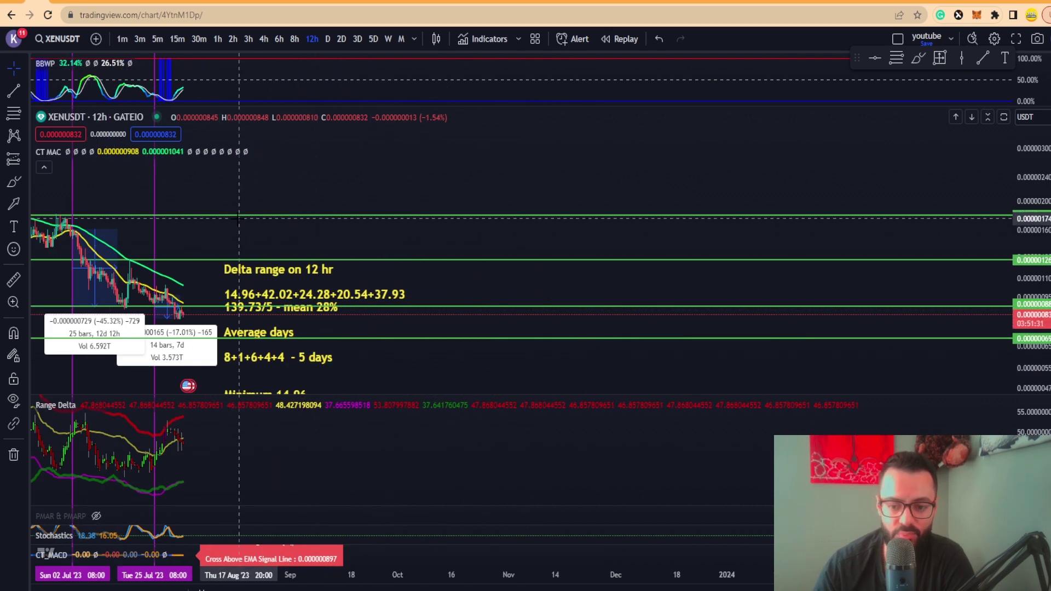
scroll(583, 236, "up", 5)
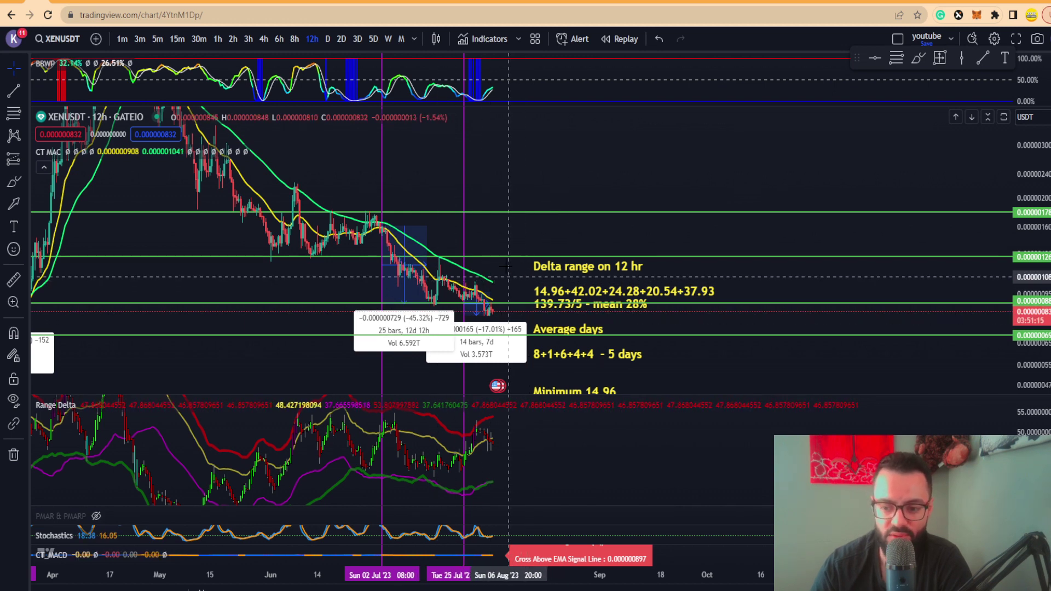
left_click_drag(508, 274, 481, 206)
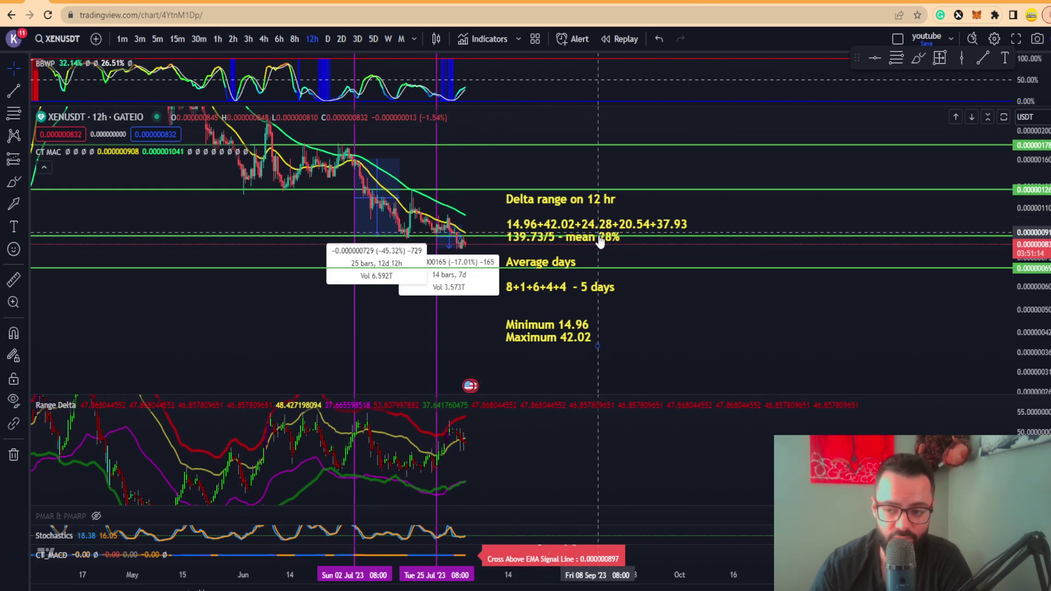
left_click(436, 244, "shift")
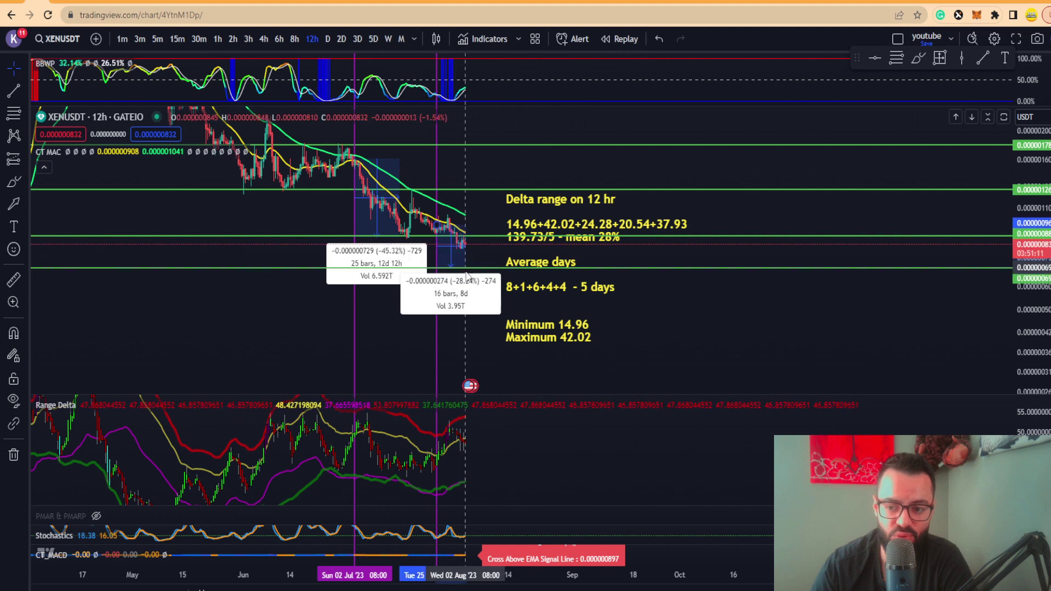
left_click(464, 267)
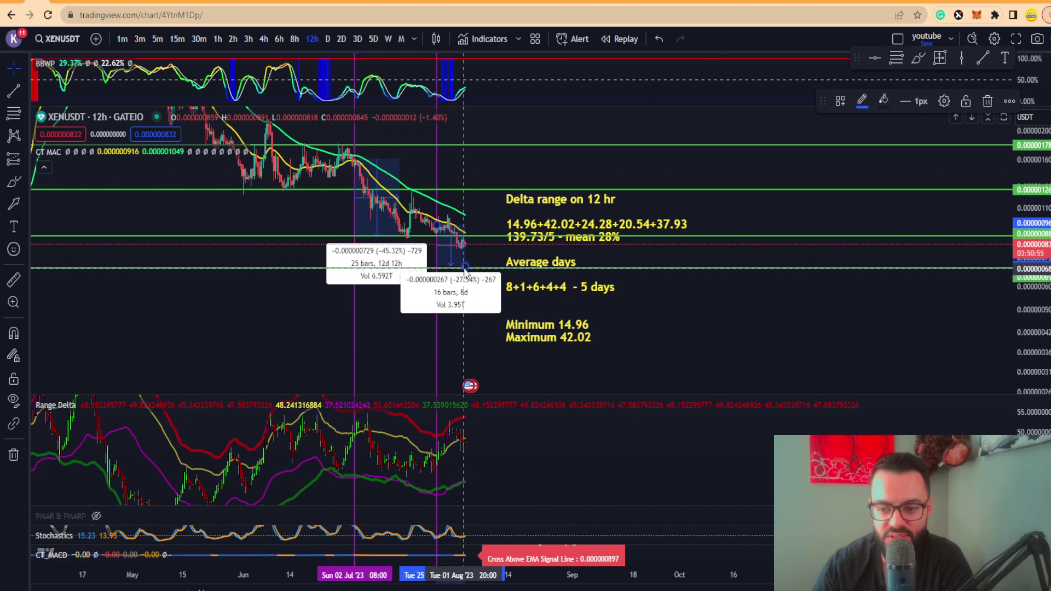
left_click_drag(465, 266, 461, 252)
left_click(461, 252)
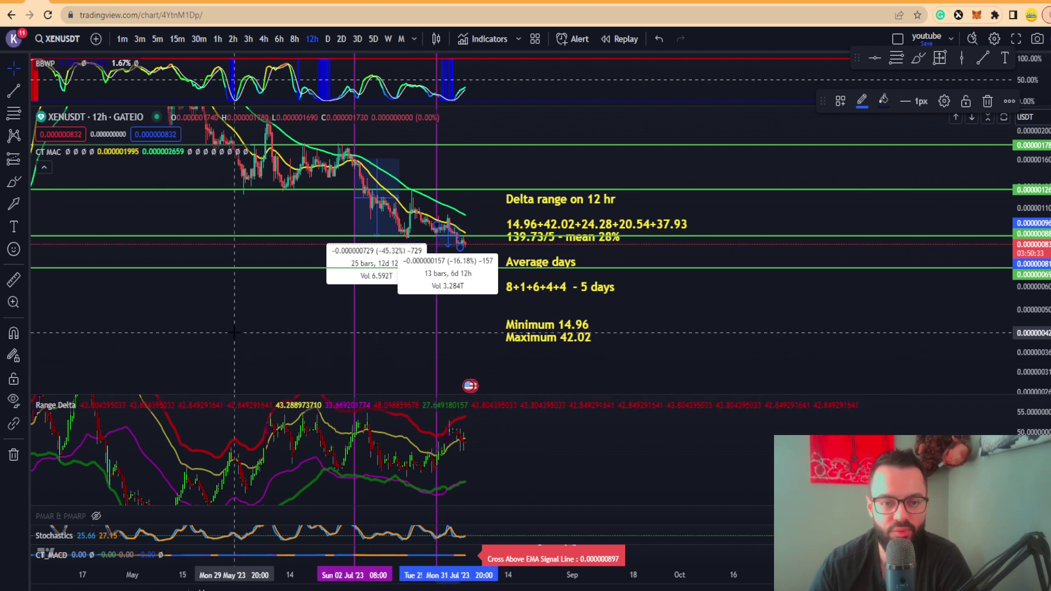
Move past the BTCUSD, MACD and BTCUSDT/DXY charts to the HEX/USDC weekly Uniswap chart
left_click(82, 2)
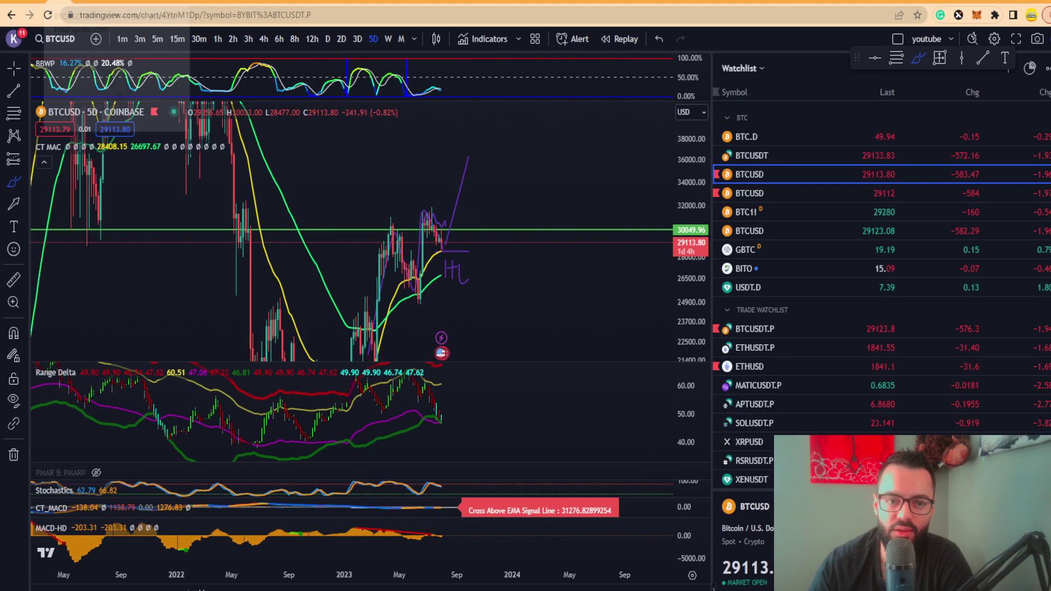
left_click(101, 1)
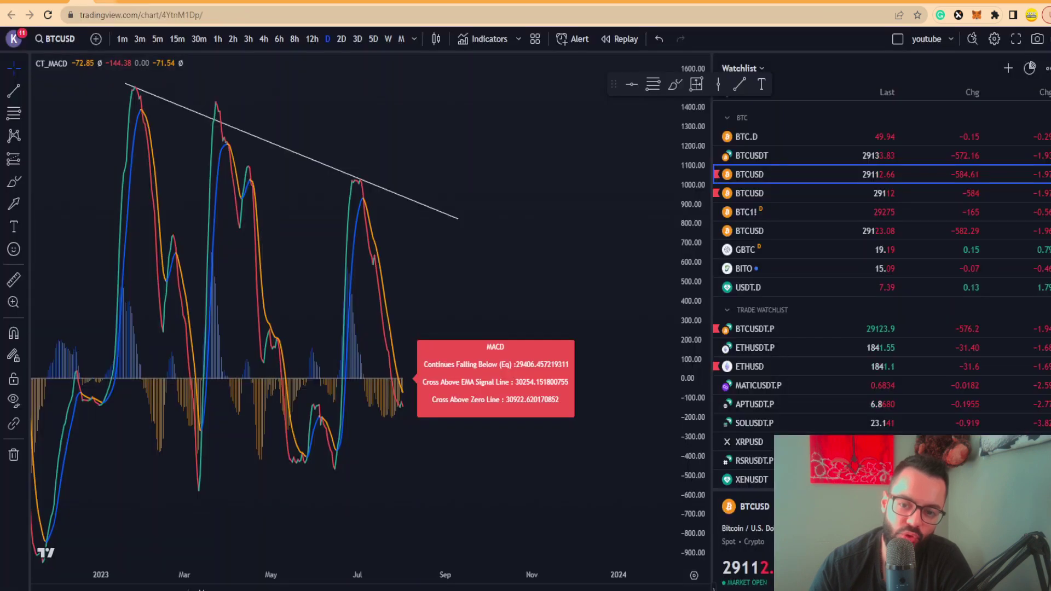
left_click(117, 2)
left_click(131, 2)
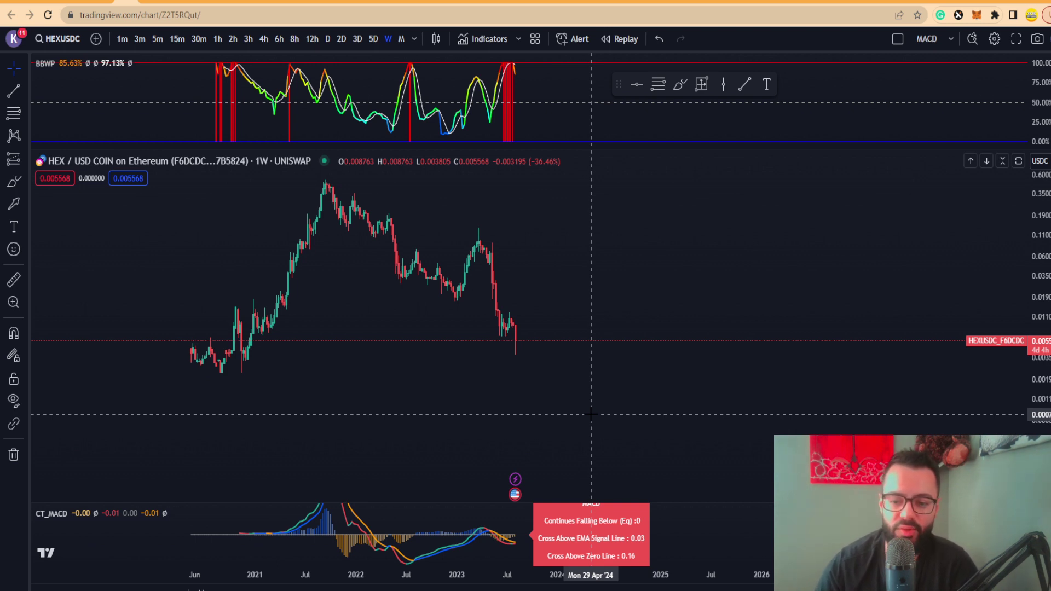
left_click(13, 280)
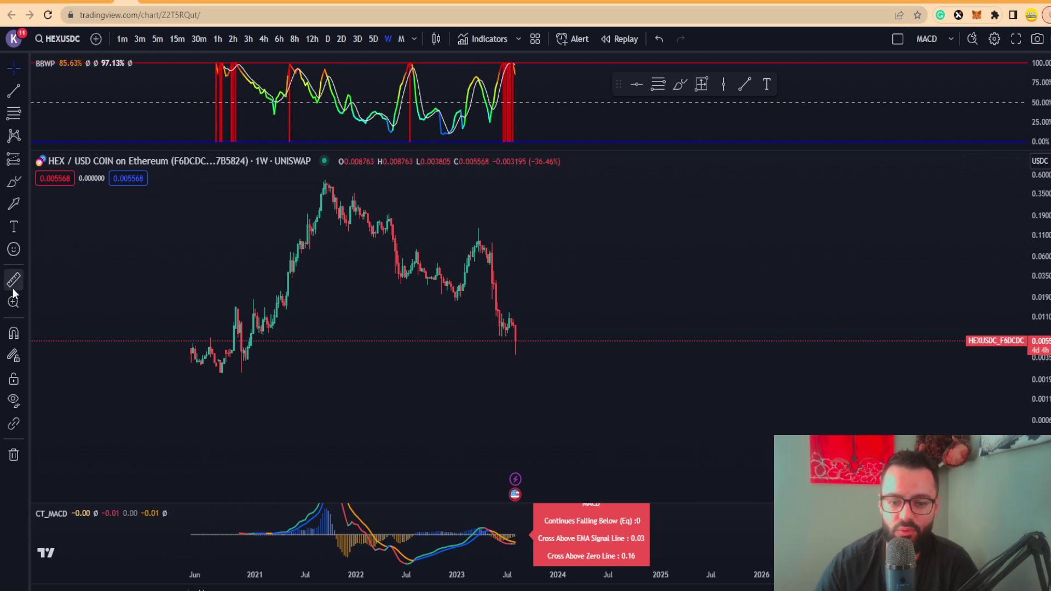
left_click(460, 180)
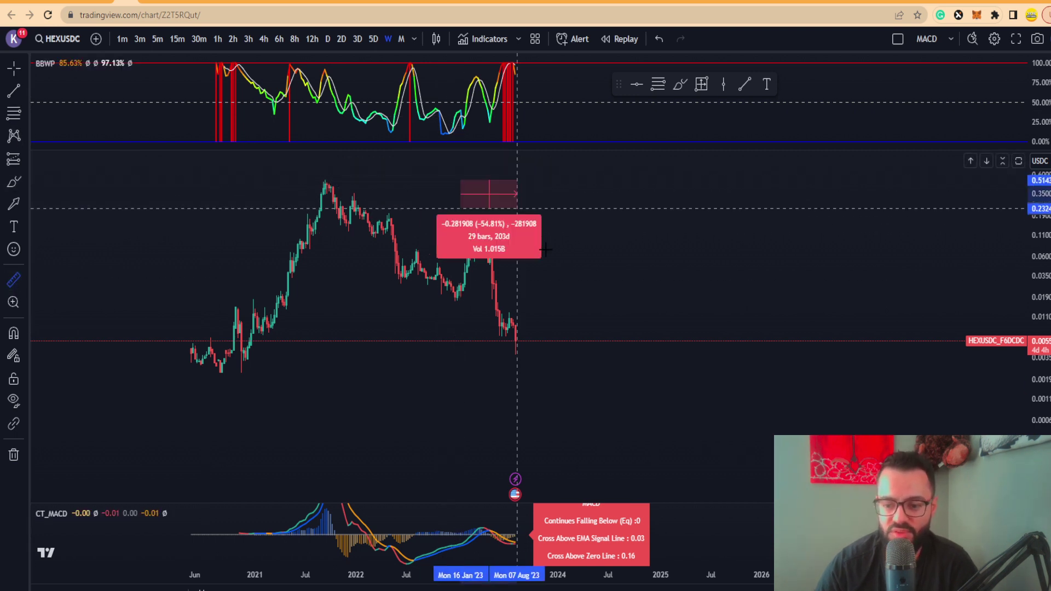
left_click(560, 354)
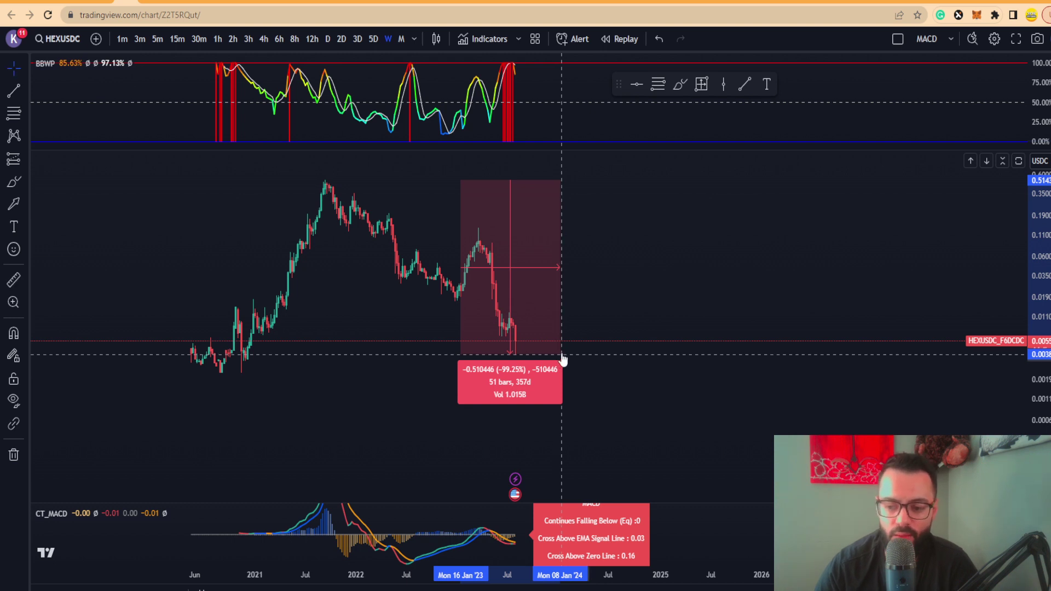
left_click(595, 357)
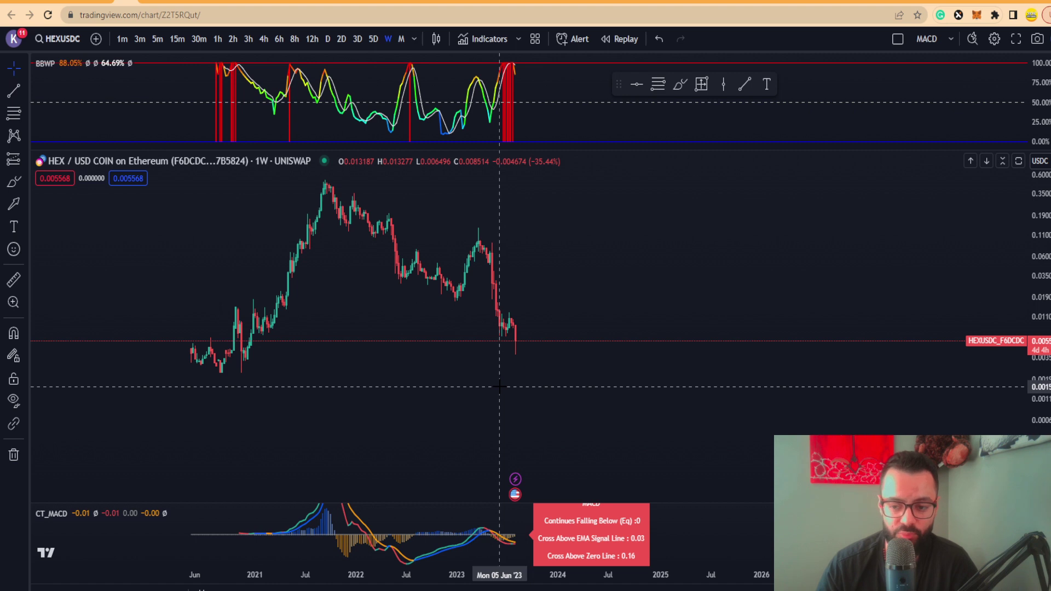
scroll(503, 375, "right", 3)
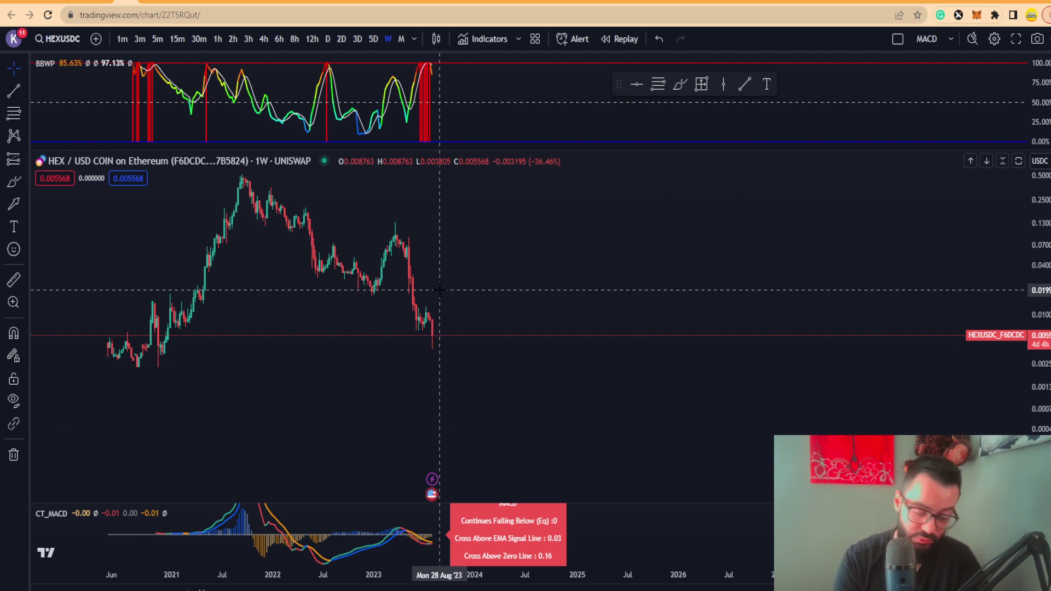
Add green horizontal target lines at about 0.0195 and 0.031 with Alt+H
key("alt+h")
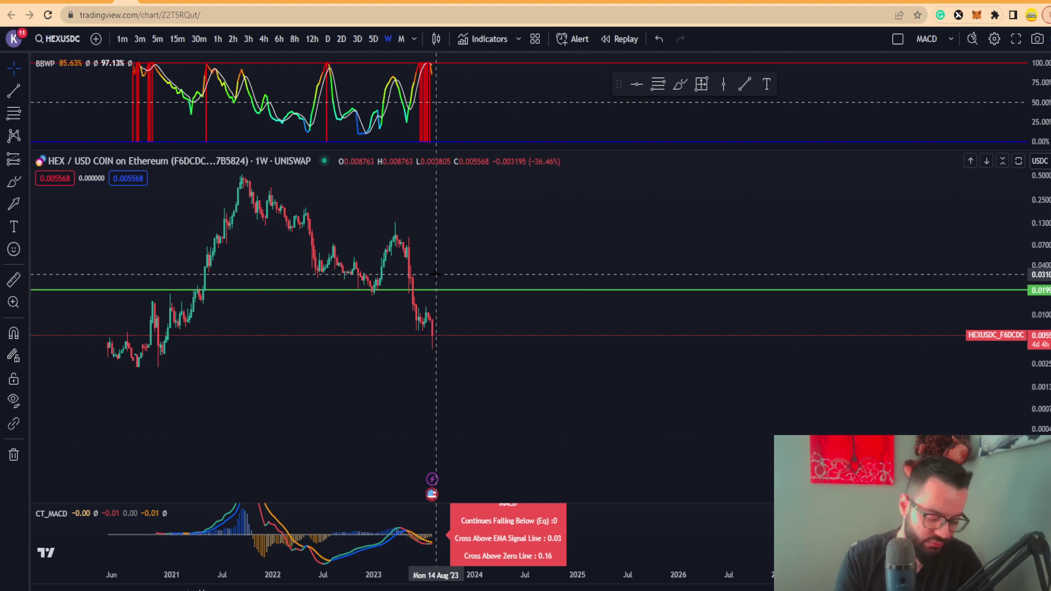
key("alt+h")
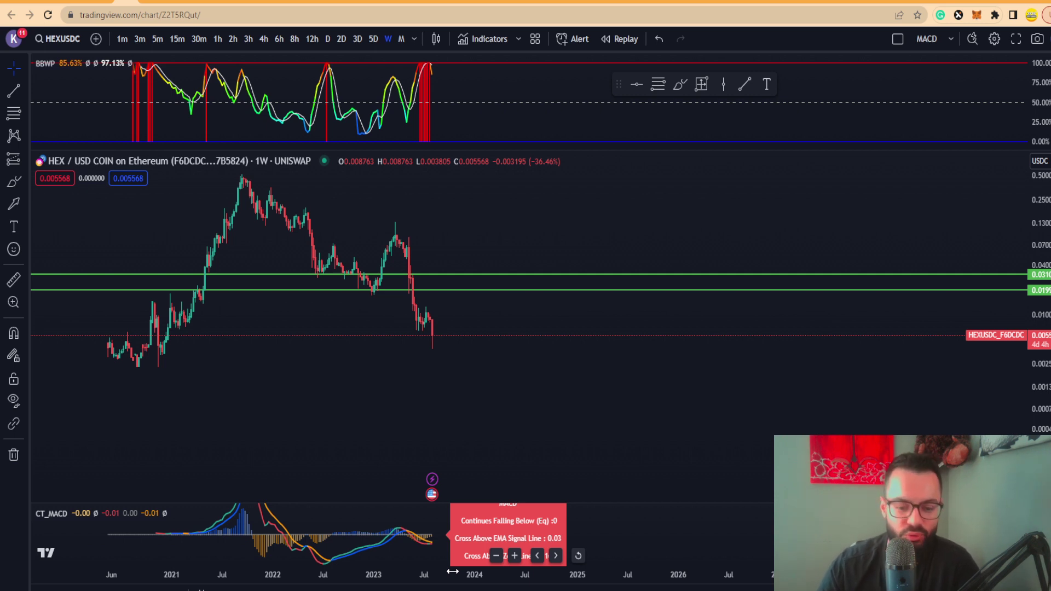
double_click(403, 556)
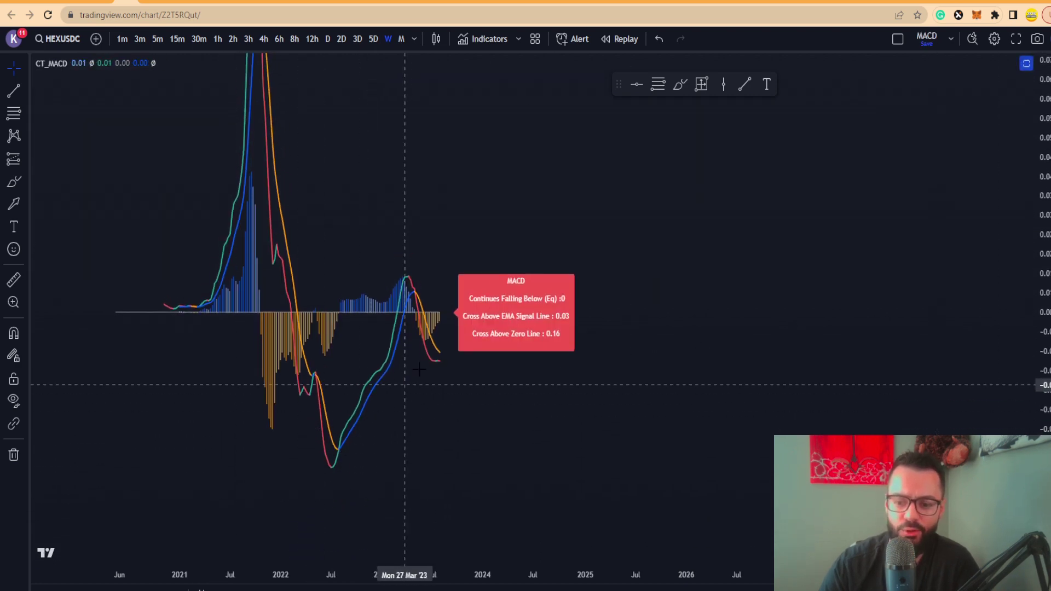
double_click(518, 386)
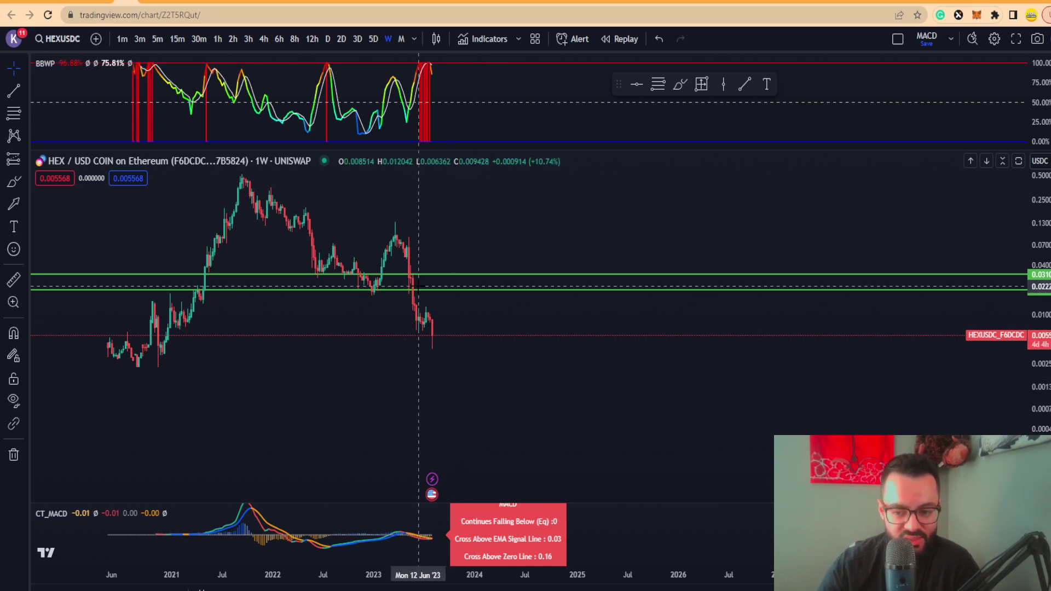
left_click_drag(431, 296, 432, 297)
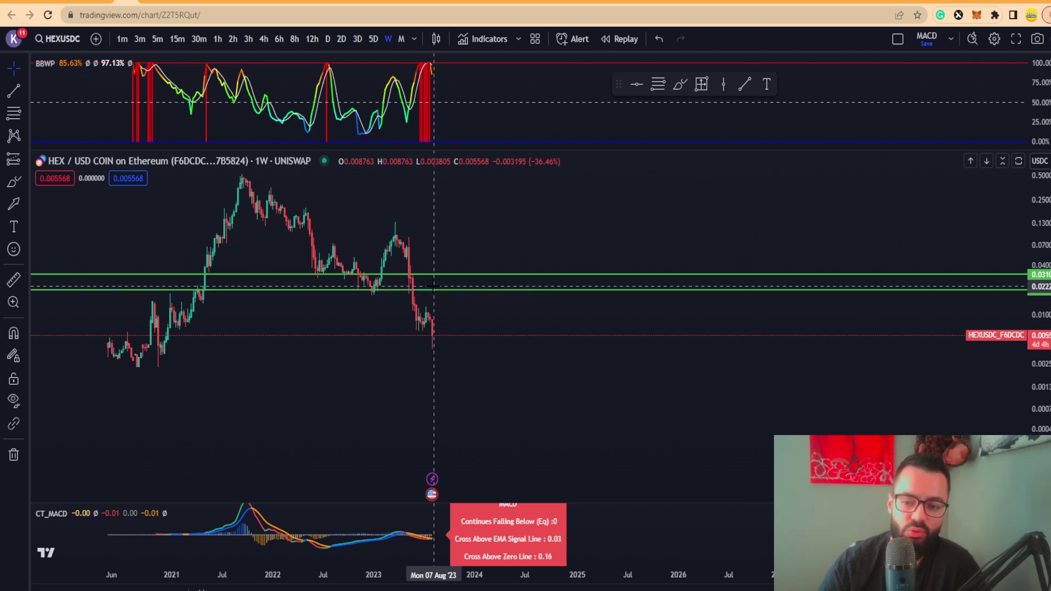